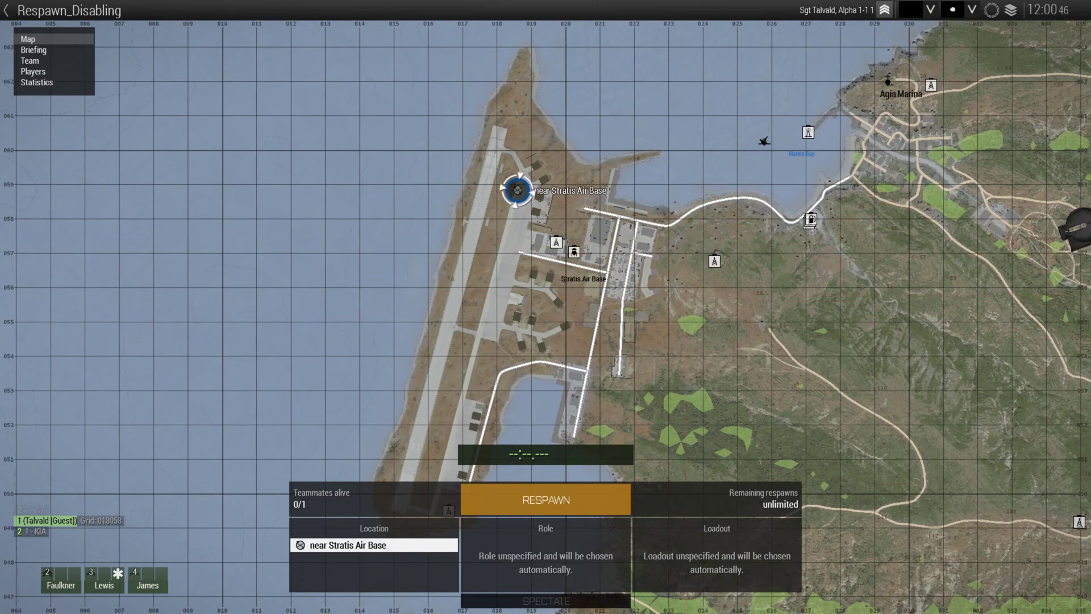
Respawn near Stratis Air Base, look over the base in the Zeus view, and respawn at another location.
left_click(545, 499)
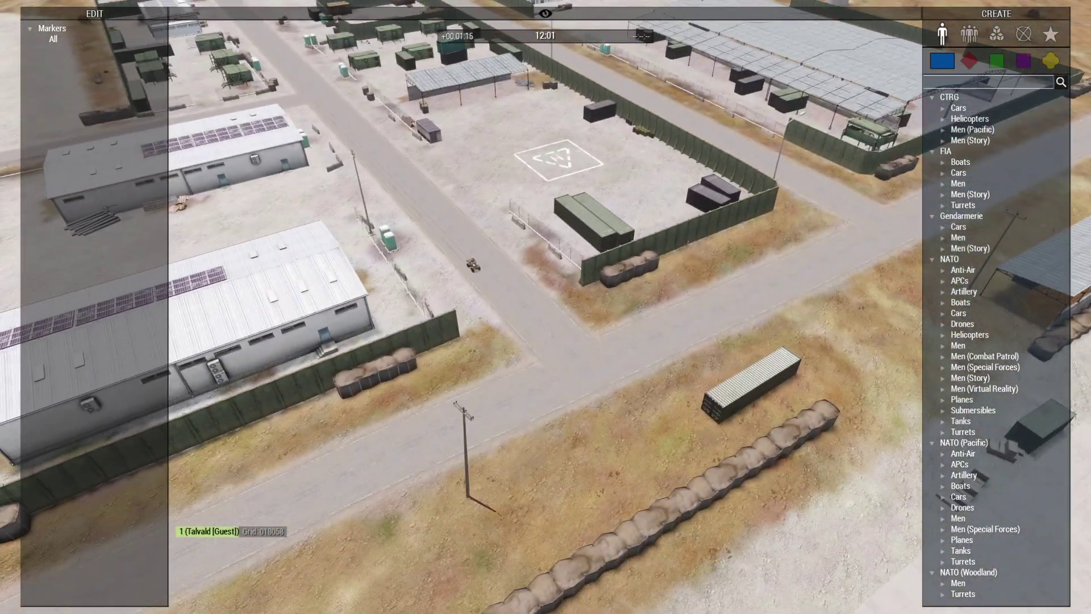
right_click_drag(545, 307, 591, 221)
key("y")
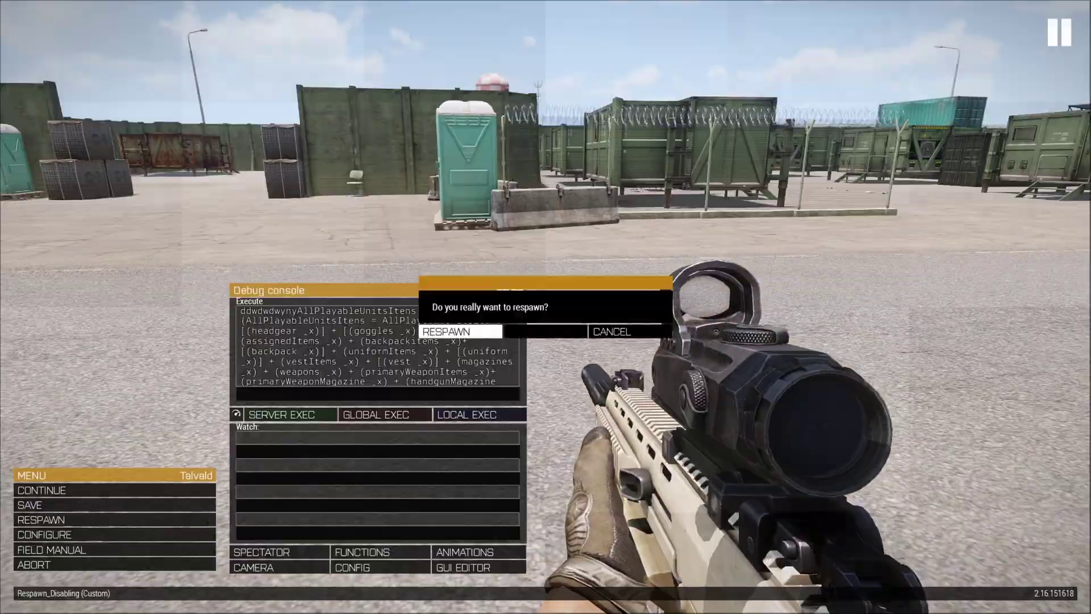
key("Escape")
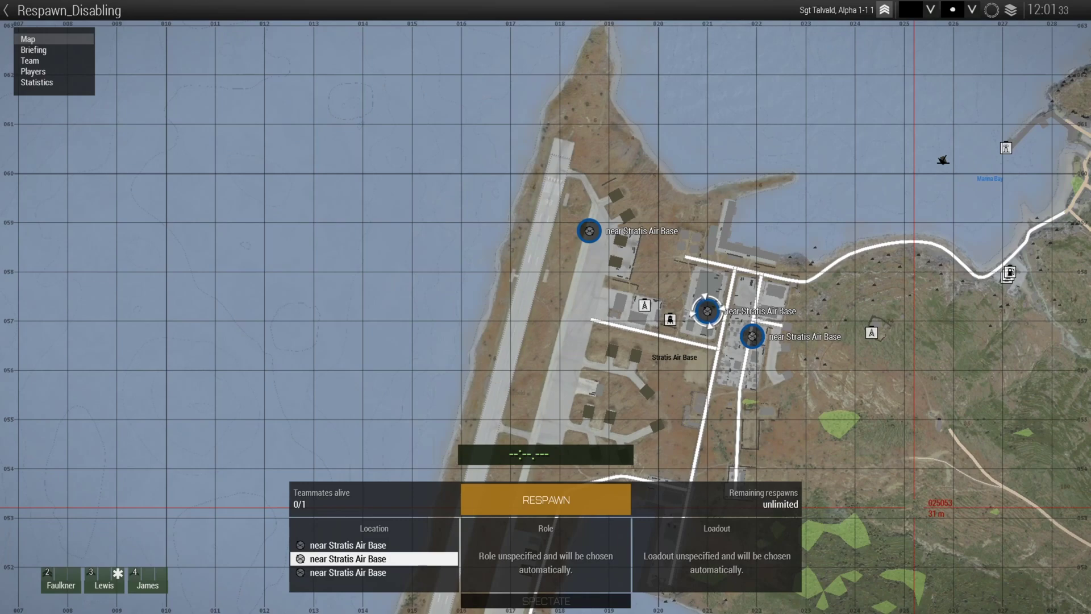
left_click(554, 499)
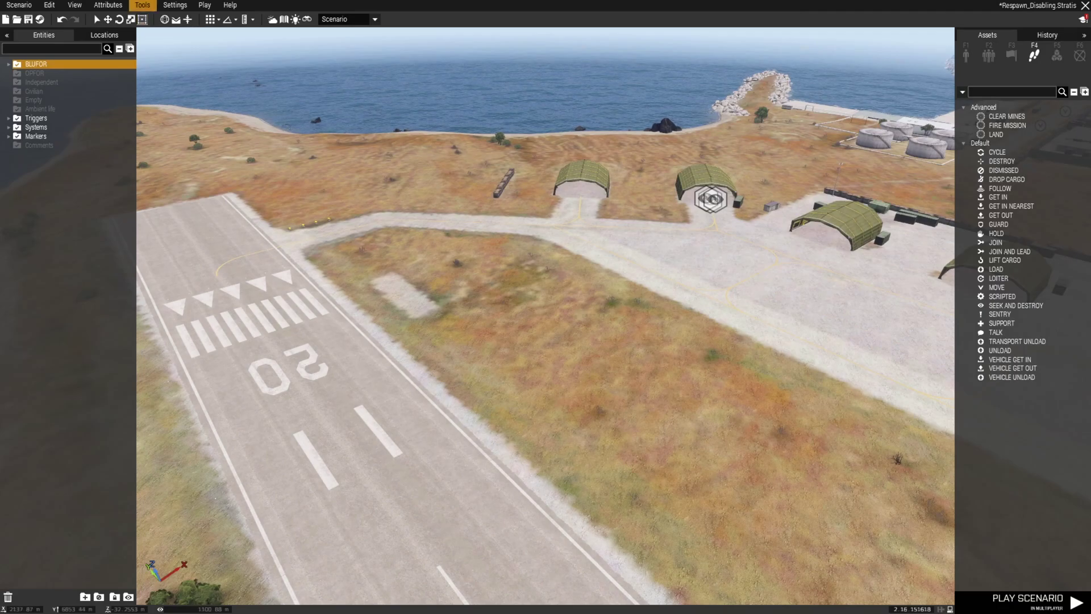
Set the scenario's multiplayer respawn to Respawn on Custom Position and enable the Select respawn position ruleset.
left_click(108, 5)
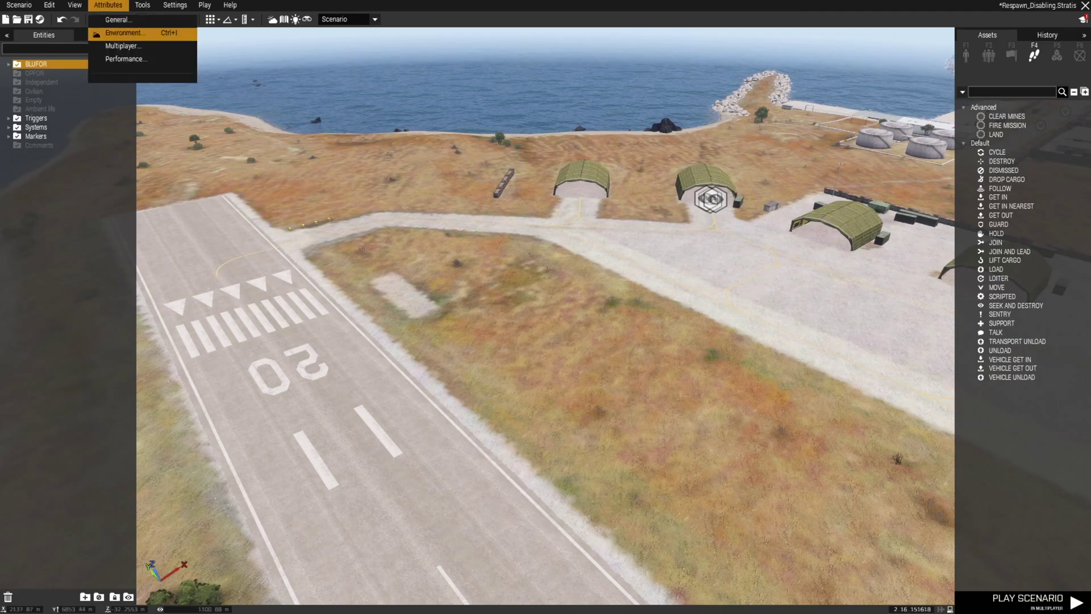
left_click(123, 46)
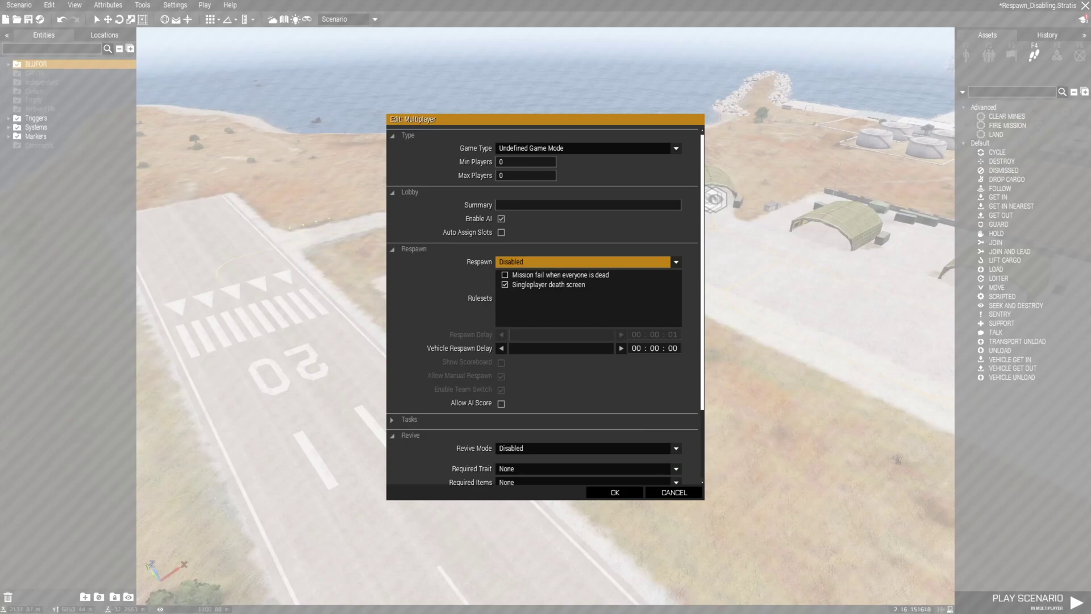
left_click(582, 262)
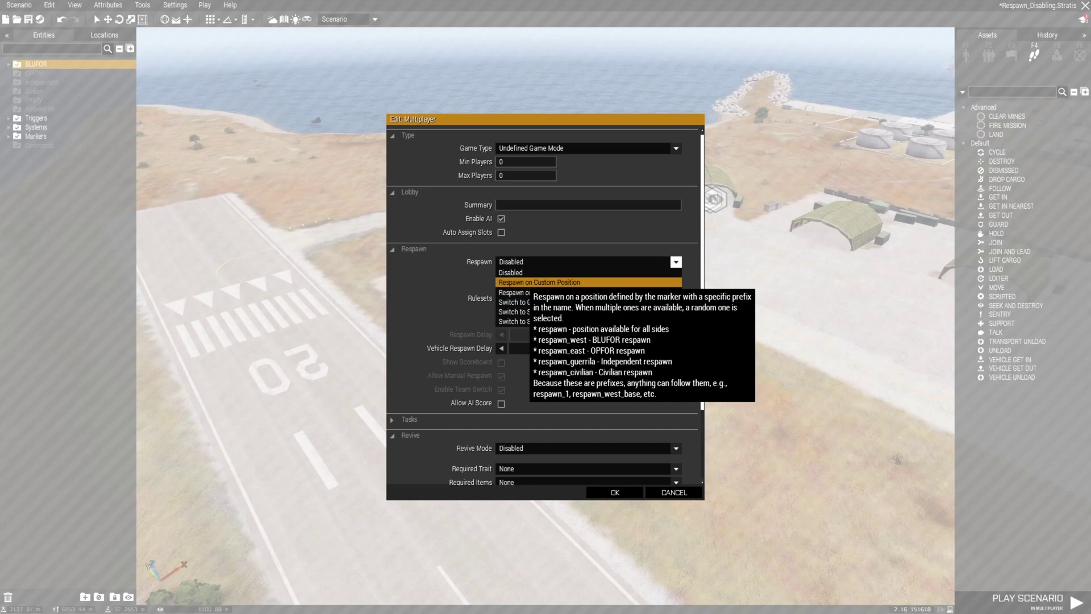
left_click(539, 282)
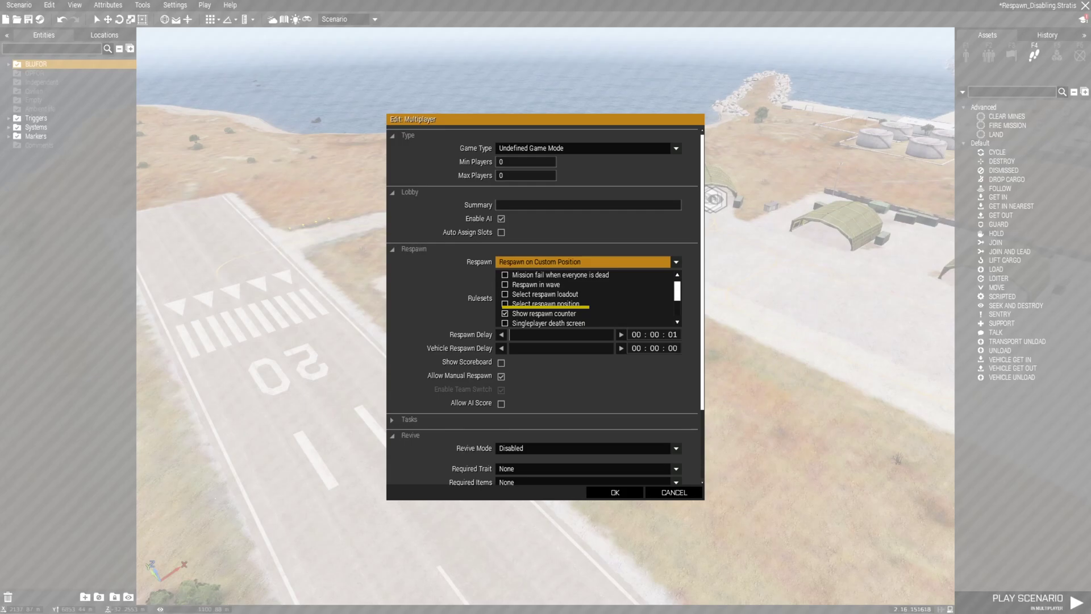
left_click(504, 304)
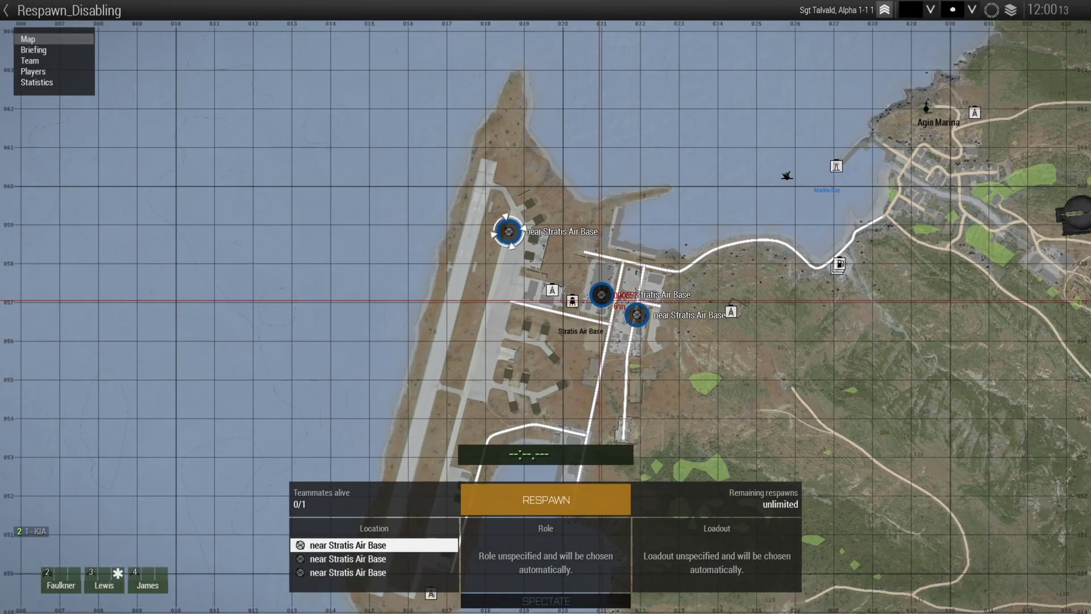
Try the three respawn locations on the map and respawn at the middle one near Stratis Air Base.
left_click(600, 301)
left_click(636, 316)
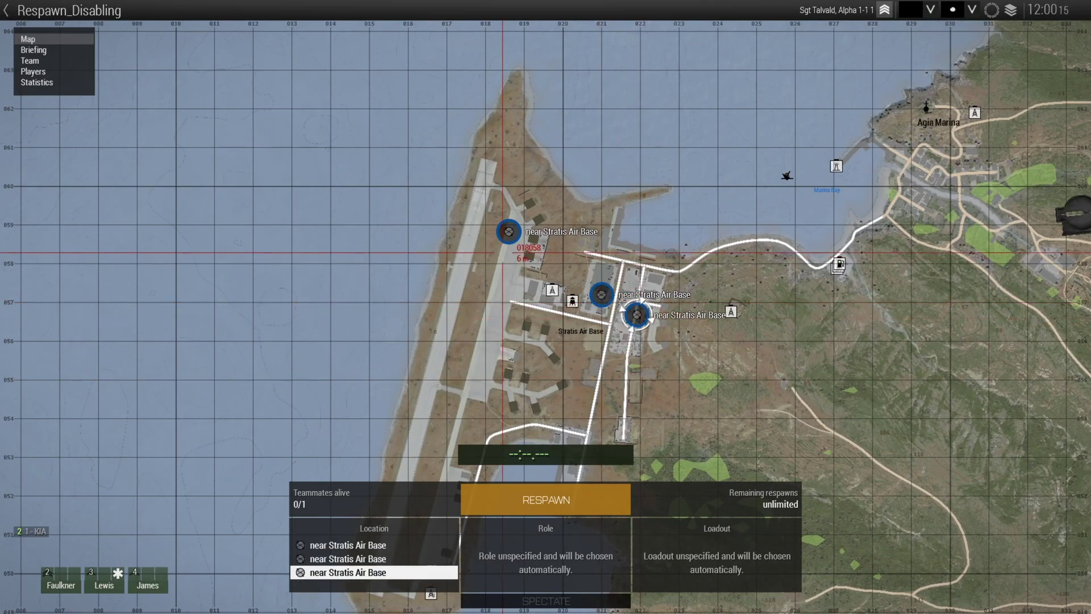
left_click(503, 231)
left_click(601, 295)
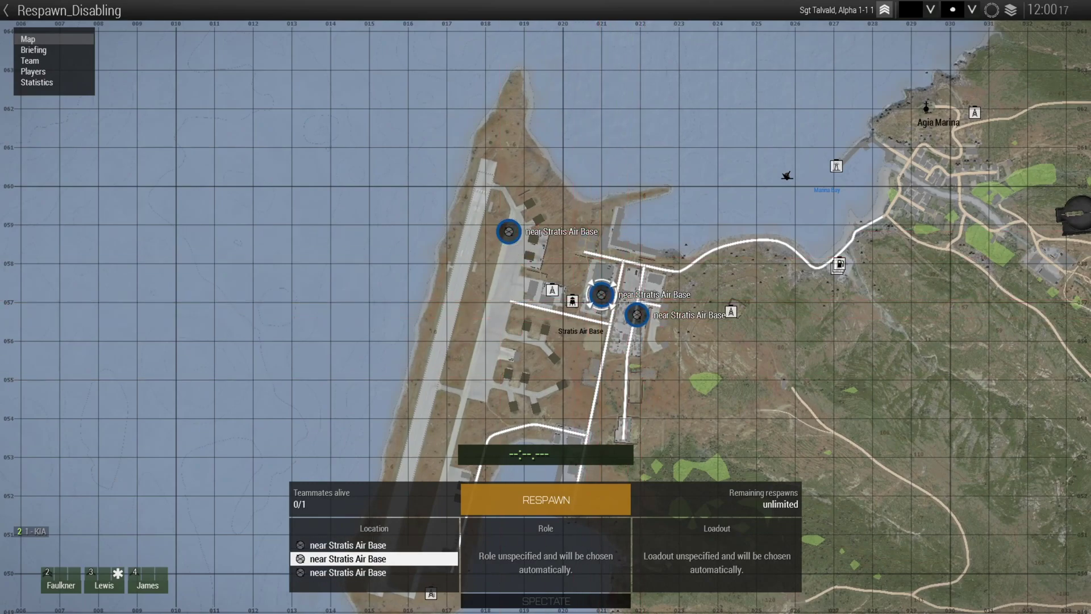
left_click(546, 499)
key("shift+w")
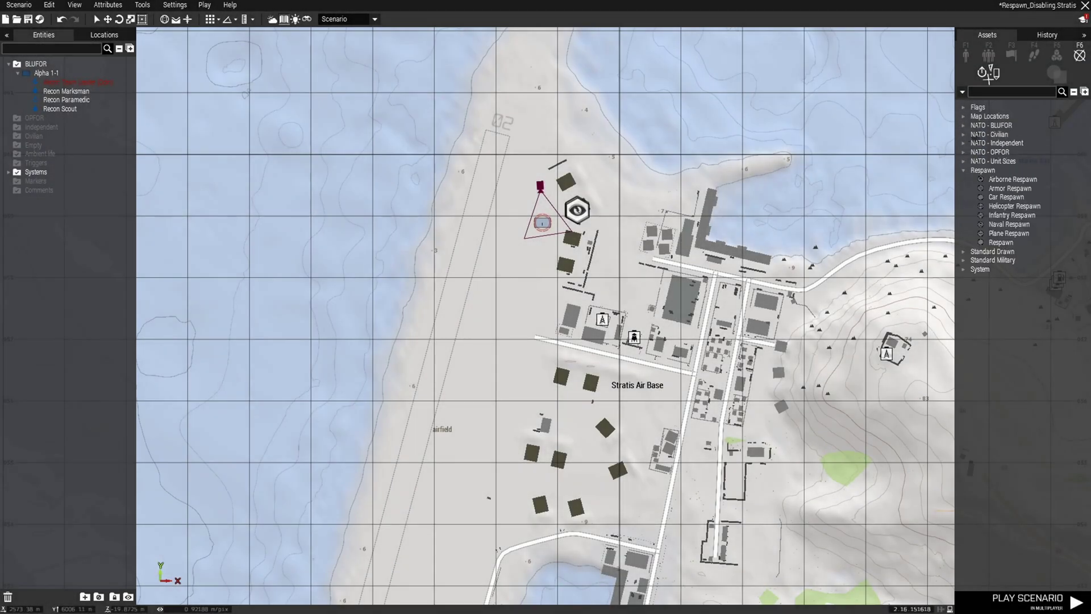
Place a Select system marker on the airfield west of the base and name its variable respawn_west.
left_click(996, 215)
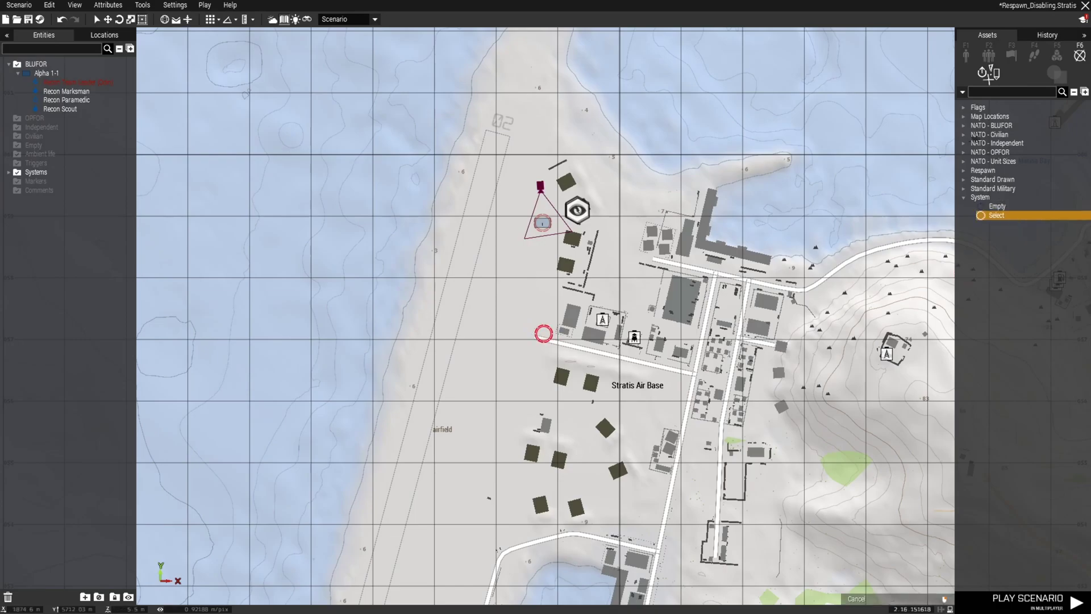
left_click(528, 331)
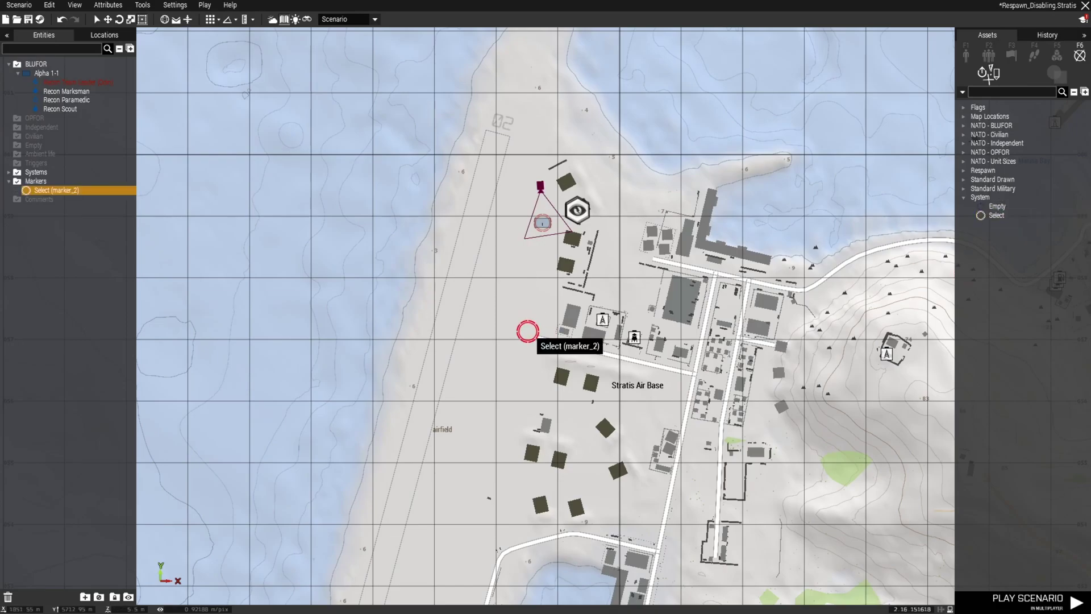
double_click(528, 332)
left_click_drag(533, 163, 492, 164)
type("r")
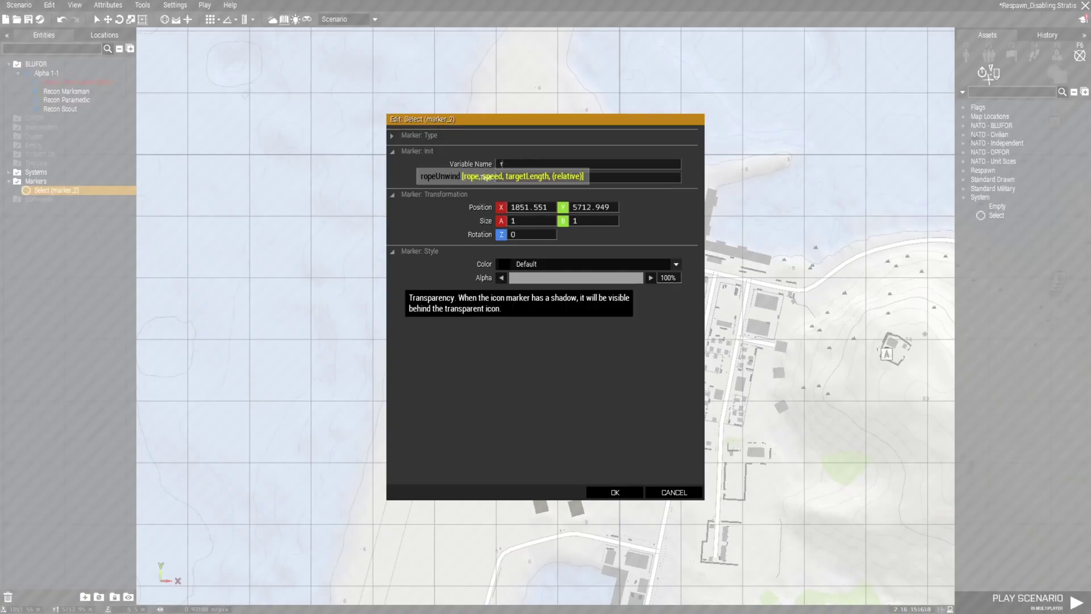
type("espawn")
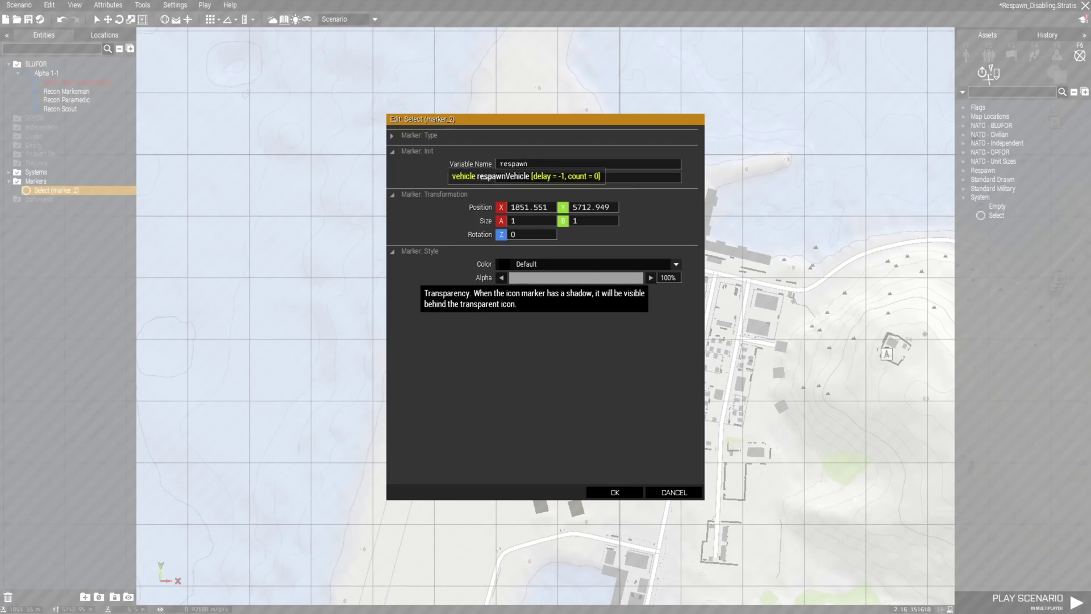
type("_")
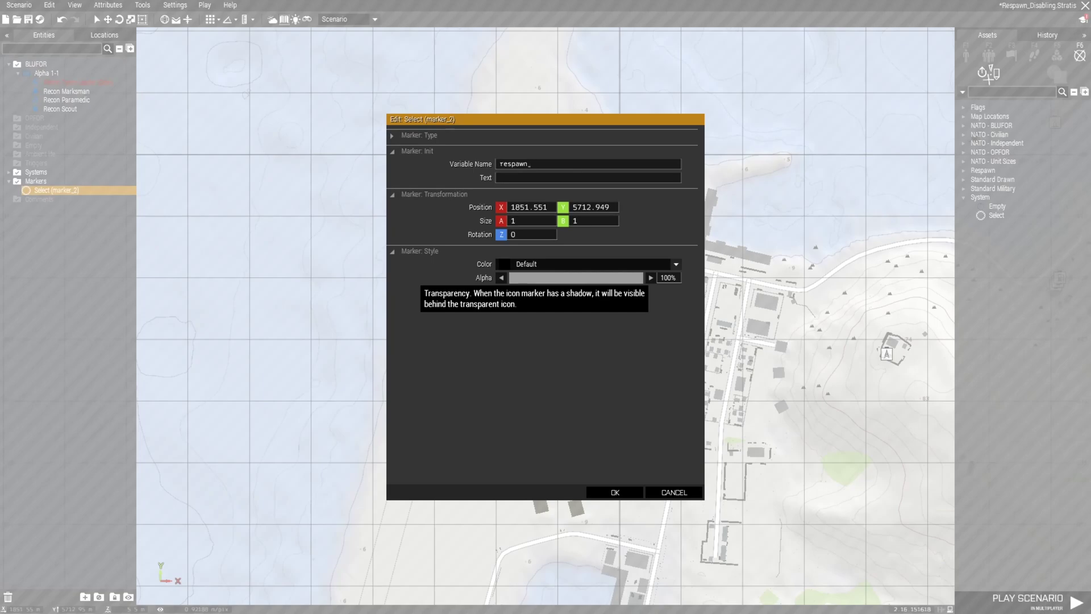
type("_west")
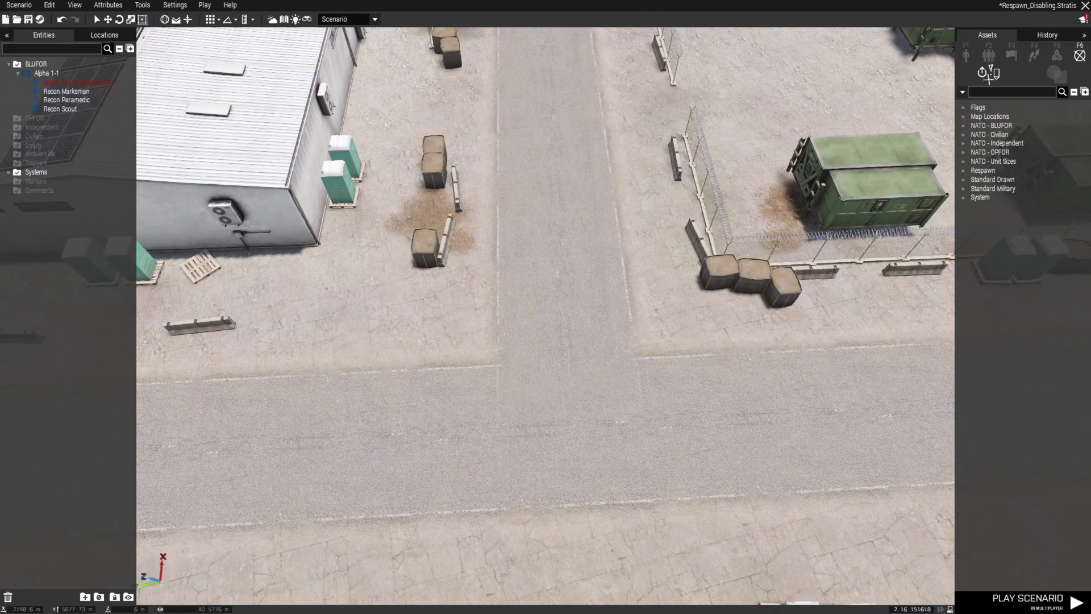
Place an Empty system marker on the map beside the road junction east of Stratis Air Base.
left_click(963, 197)
left_click(996, 206)
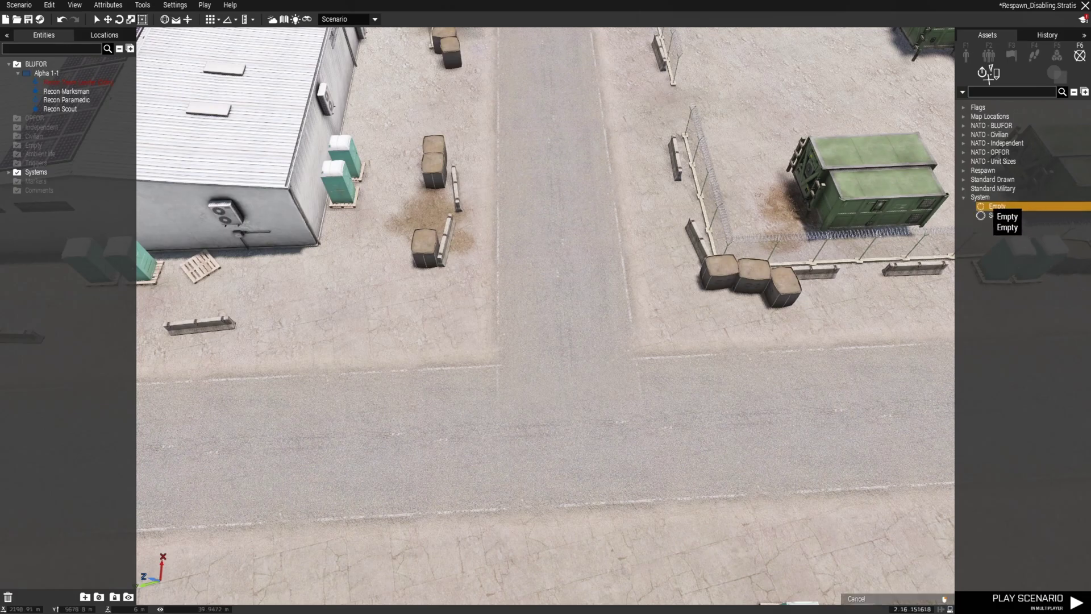
left_click(963, 188)
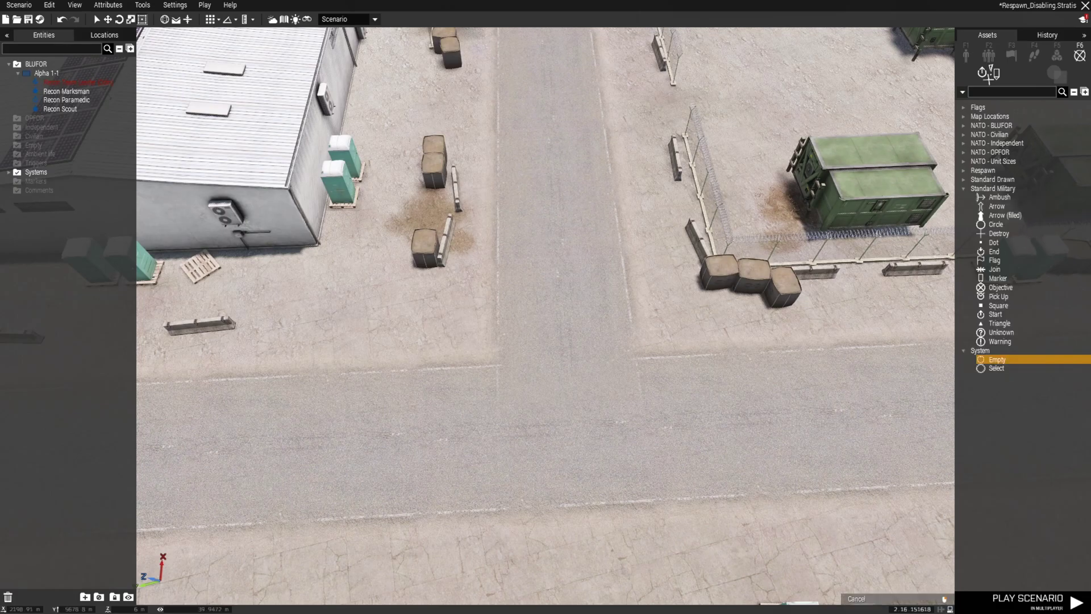
key("m")
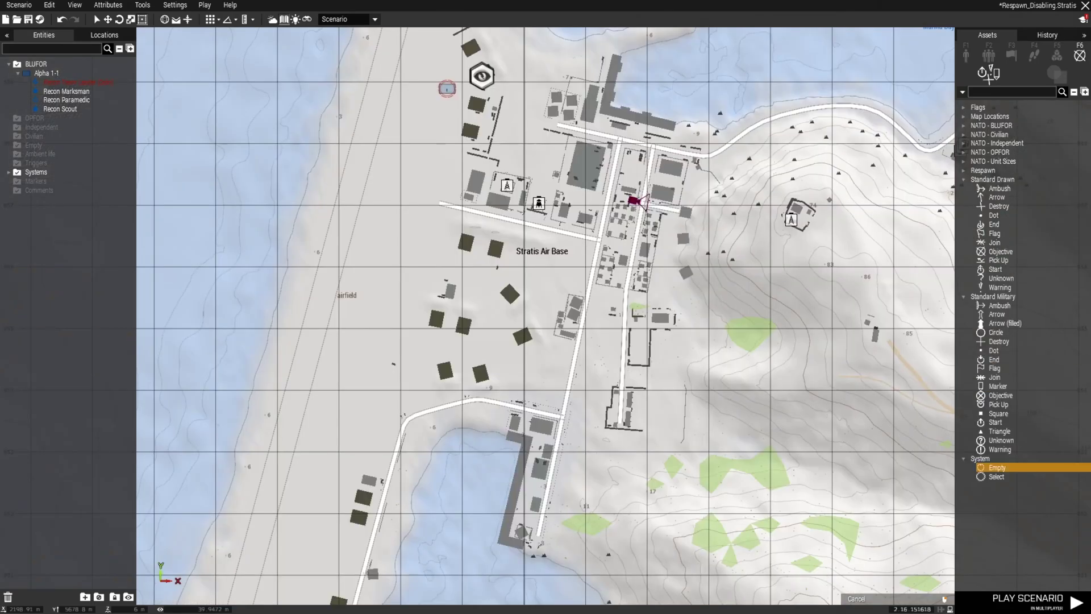
left_click(963, 188)
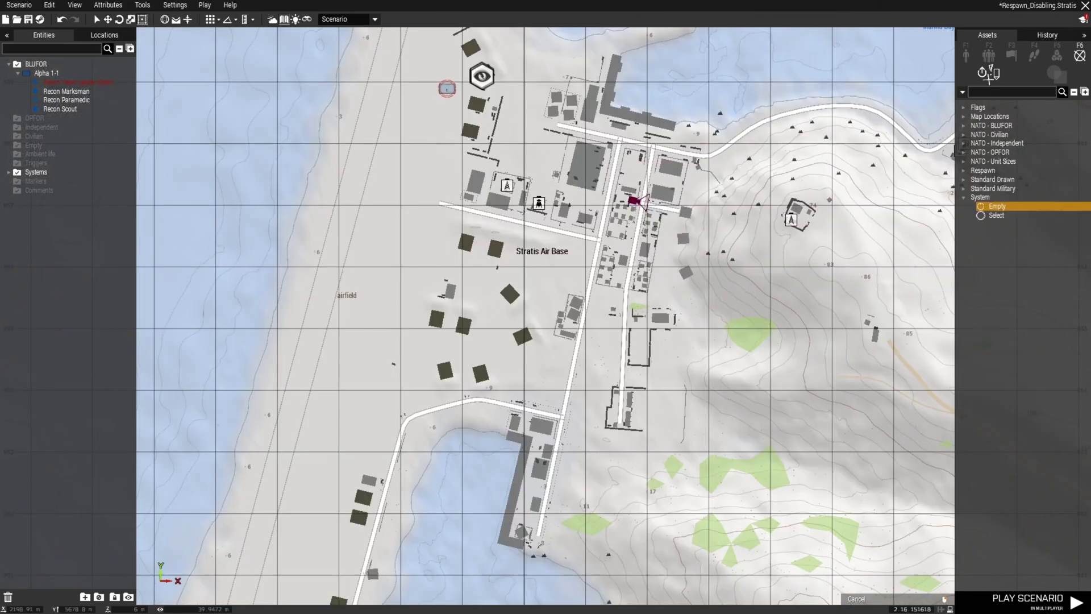
left_click(1000, 215)
left_click(994, 206)
scroll(582, 266, "up", 2)
scroll(652, 208, "up", 1)
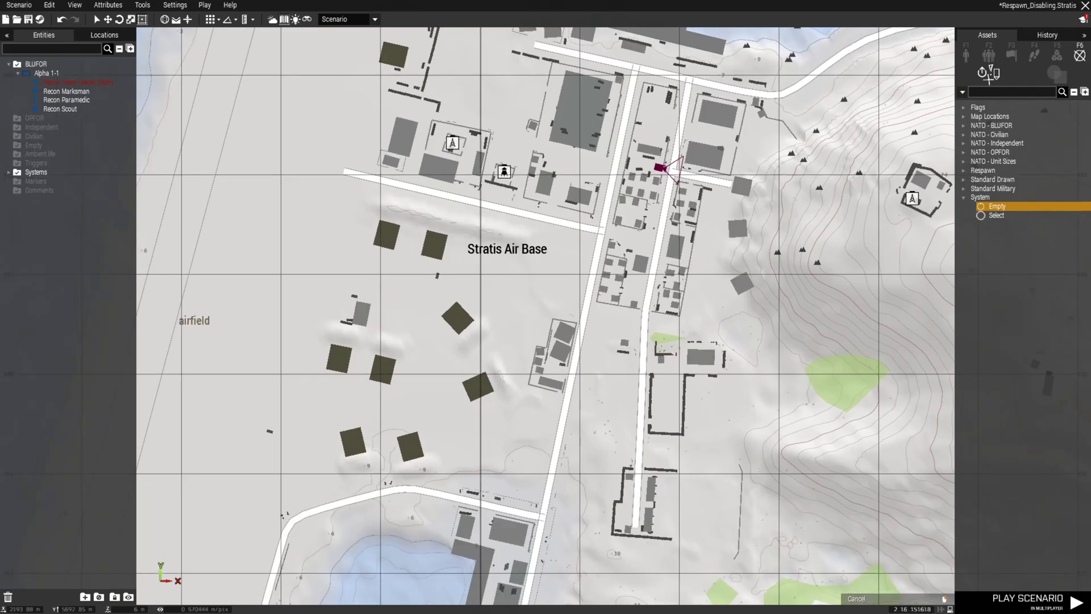
left_click(660, 167)
Set the Empty marker's variable name to respawn_west_1.
double_click(660, 167)
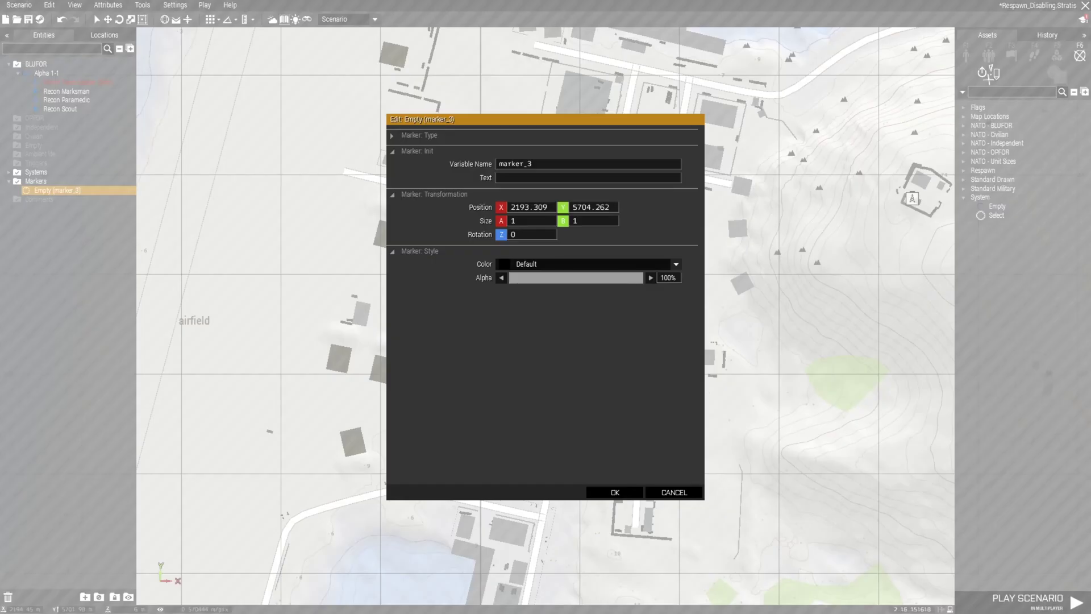
type("respaw")
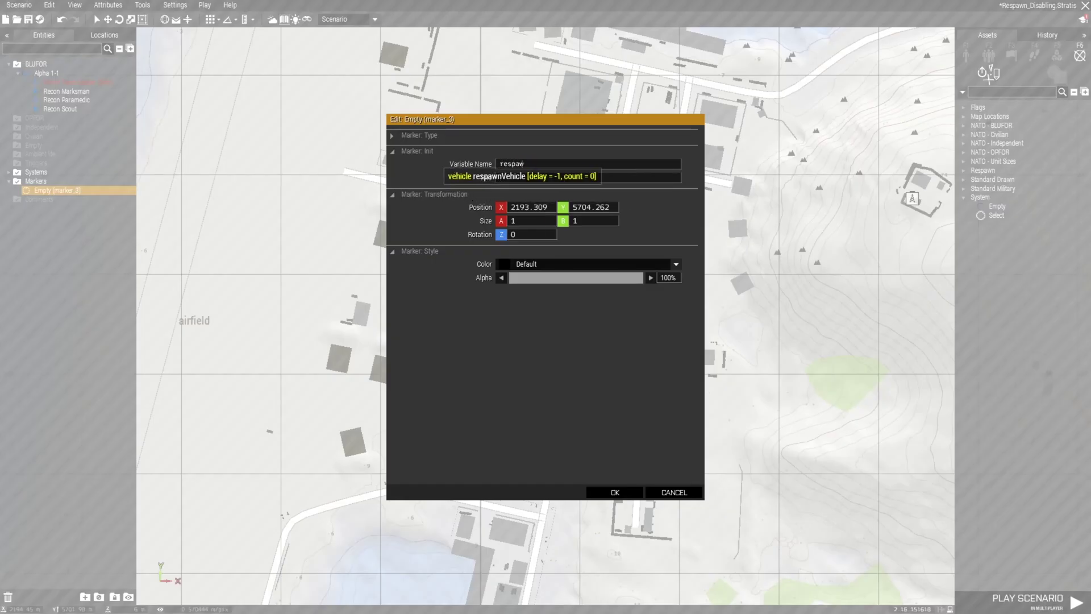
type("n_west")
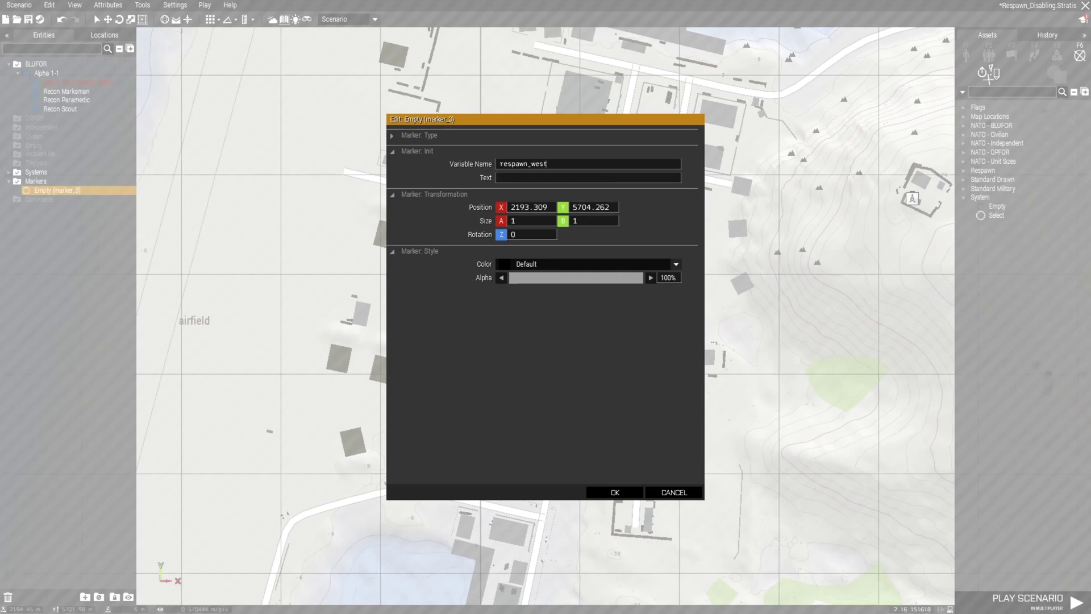
type("_1")
left_click(614, 492)
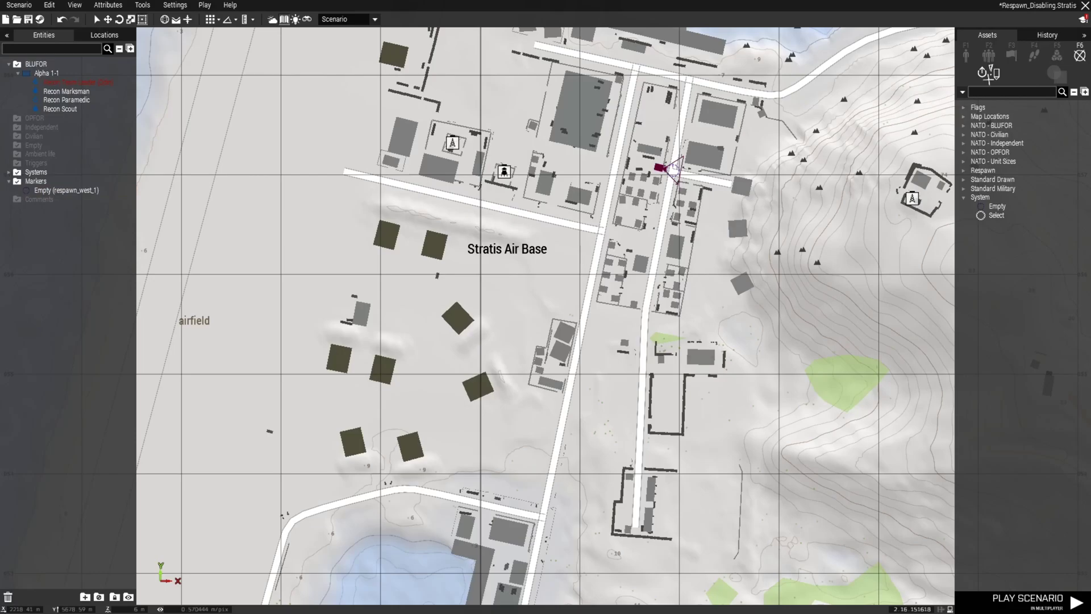
Place a trigger with a 100 m diameter over the respawn_west_1 marker.
key("F3")
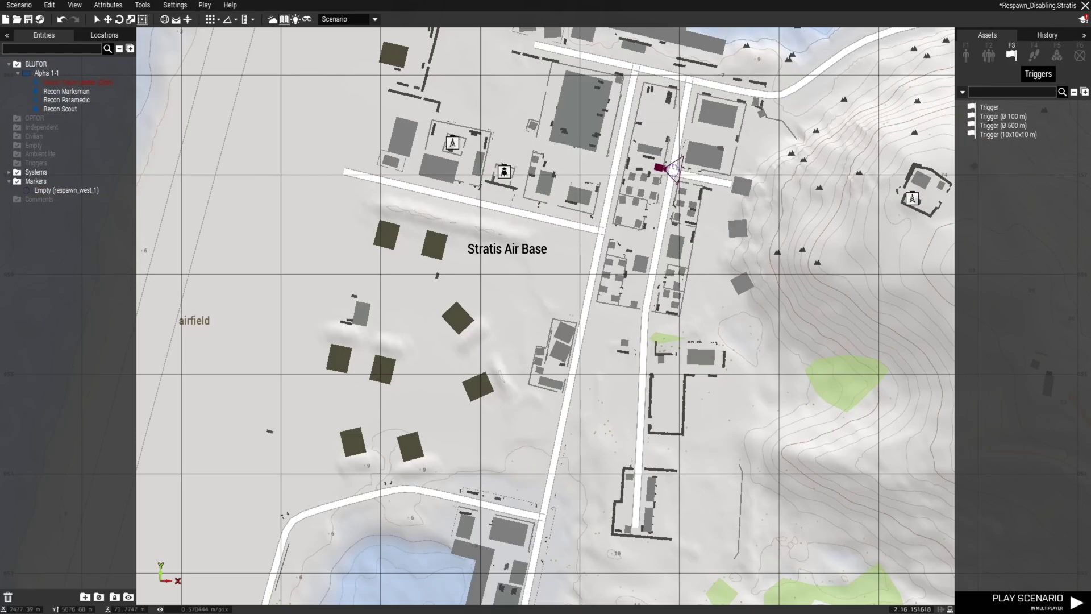
scroll(715, 169, "up", 5)
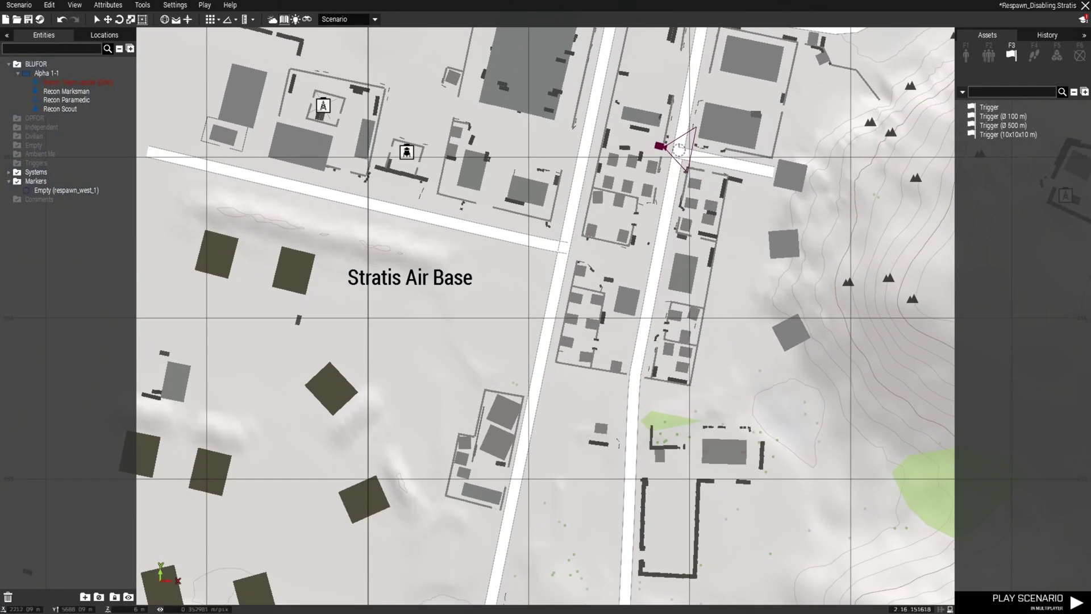
left_click(1003, 116)
right_click_drag(909, 67, 947, 161)
left_click(1003, 116)
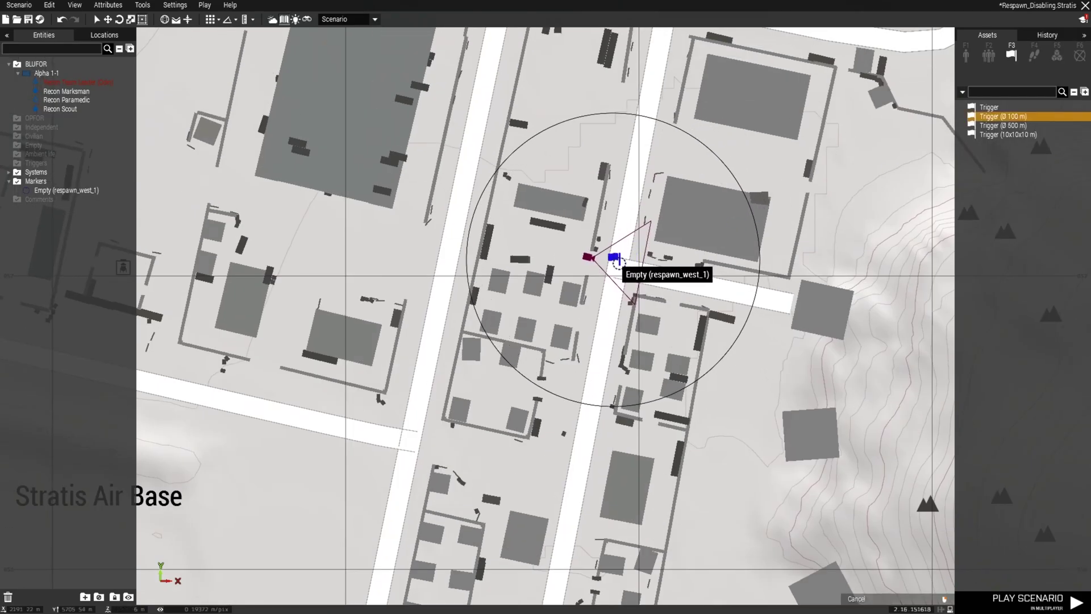
left_click(617, 259)
Configure the trigger with type None to activate when OPFOR is present, and make it repeatable and server only.
double_click(618, 259)
left_click(537, 273)
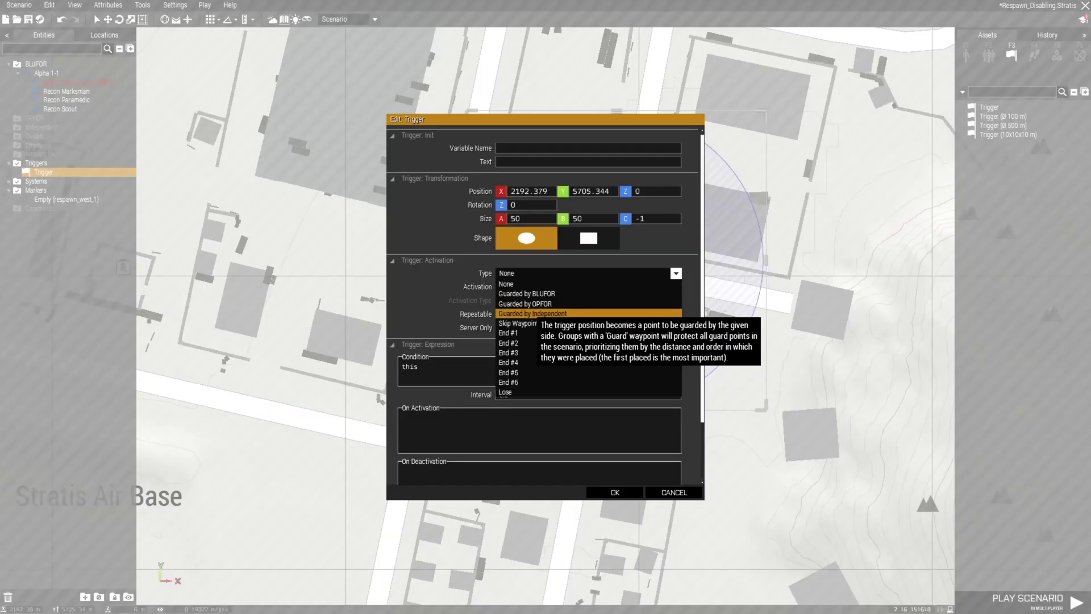
left_click(544, 284)
left_click(540, 287)
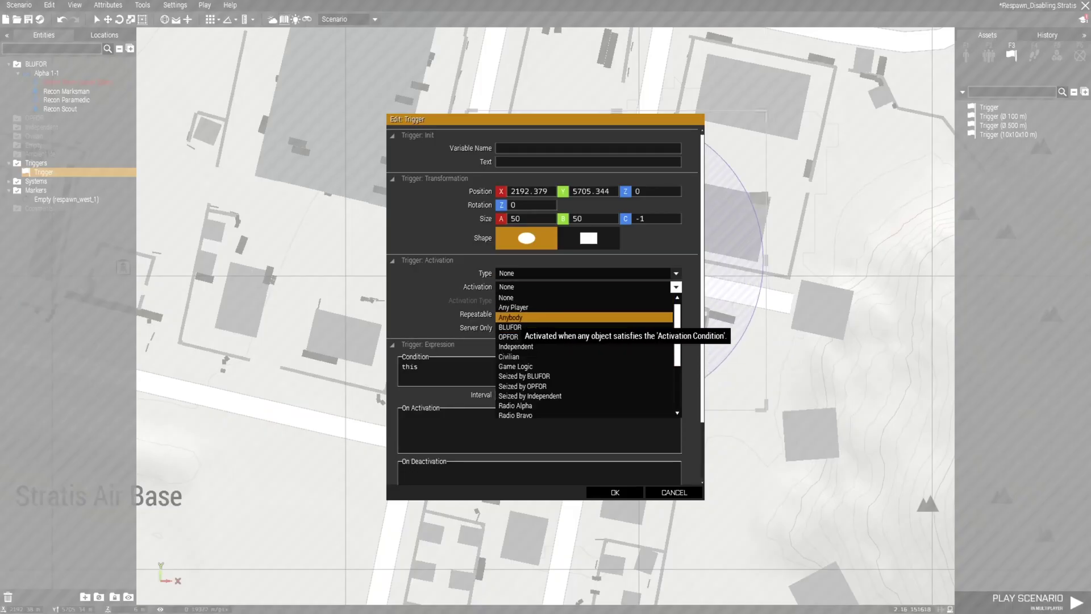
left_click(511, 336)
left_click(511, 301)
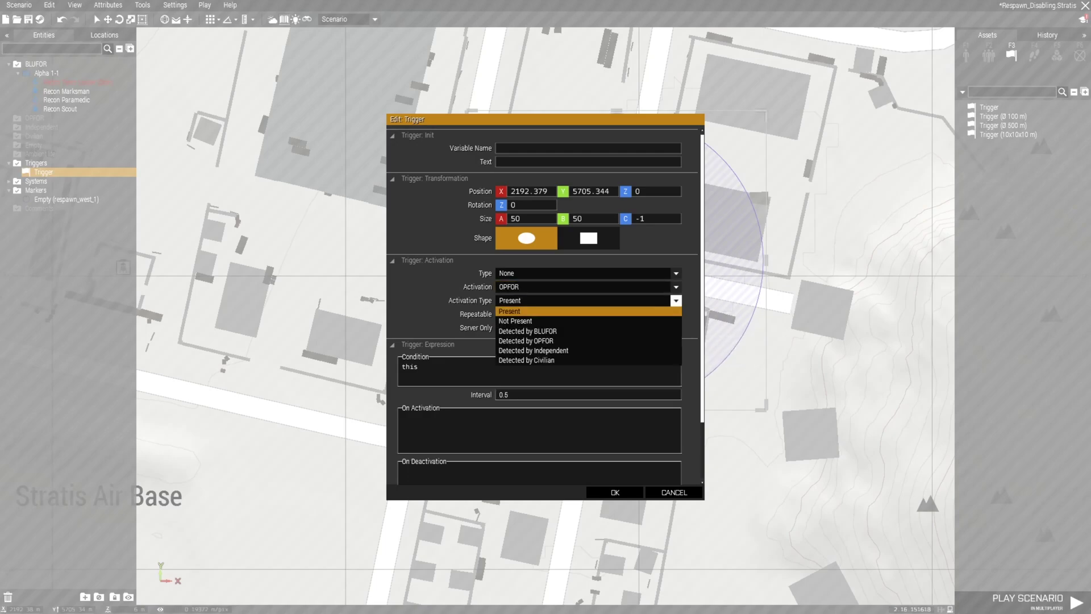
left_click(478, 353)
left_click(501, 328)
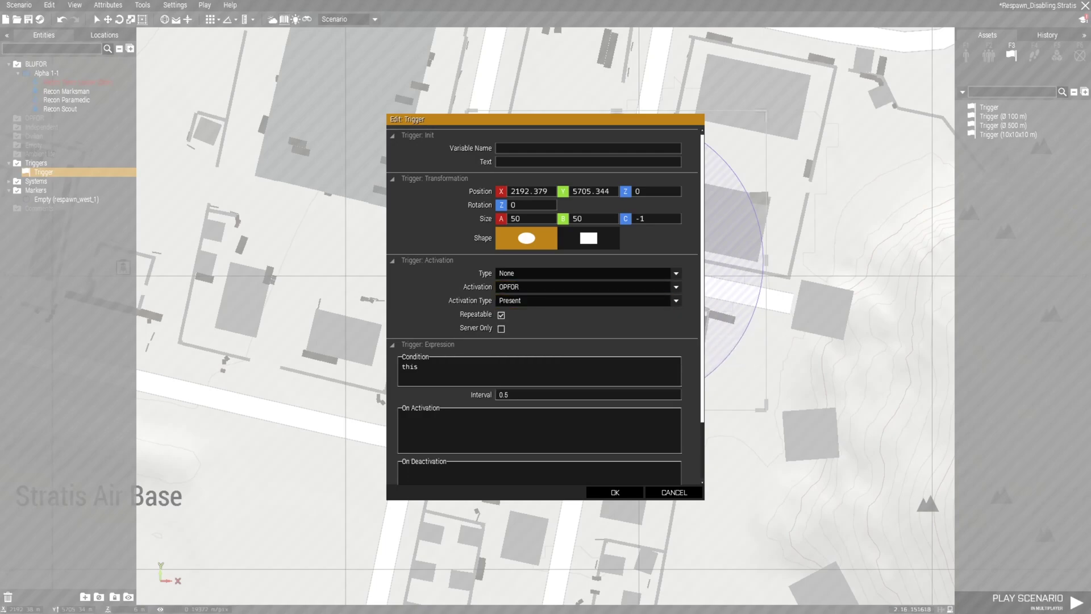
left_click(501, 314)
Set the OPFOR trigger's timer type to Timeout with Min, Mid and Max values of 10.
scroll(544, 307, "down", 3)
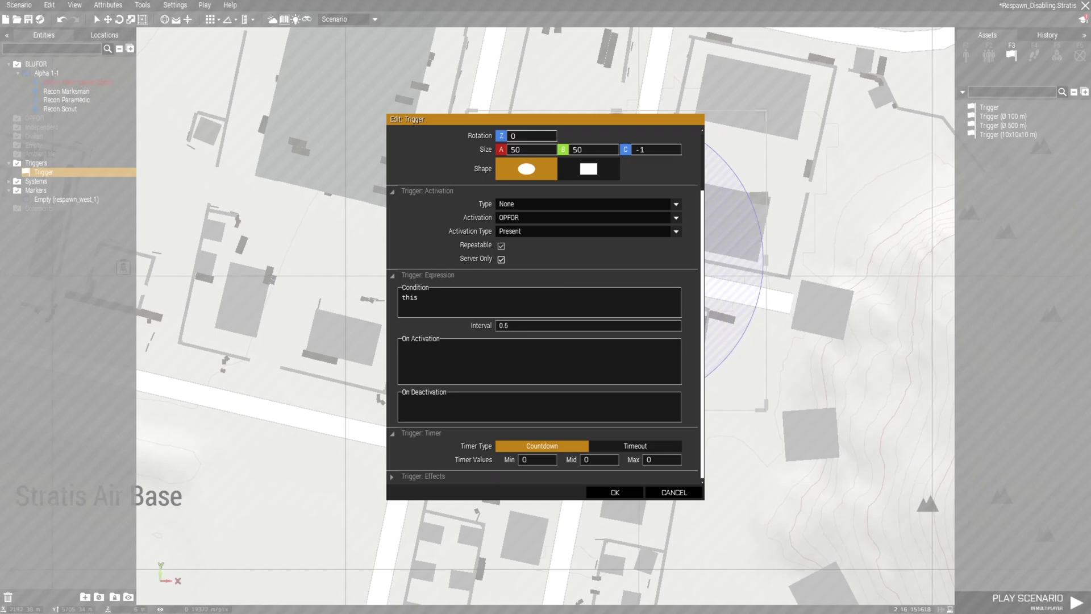
left_click(637, 446)
left_click_drag(530, 460, 496, 459)
type("10")
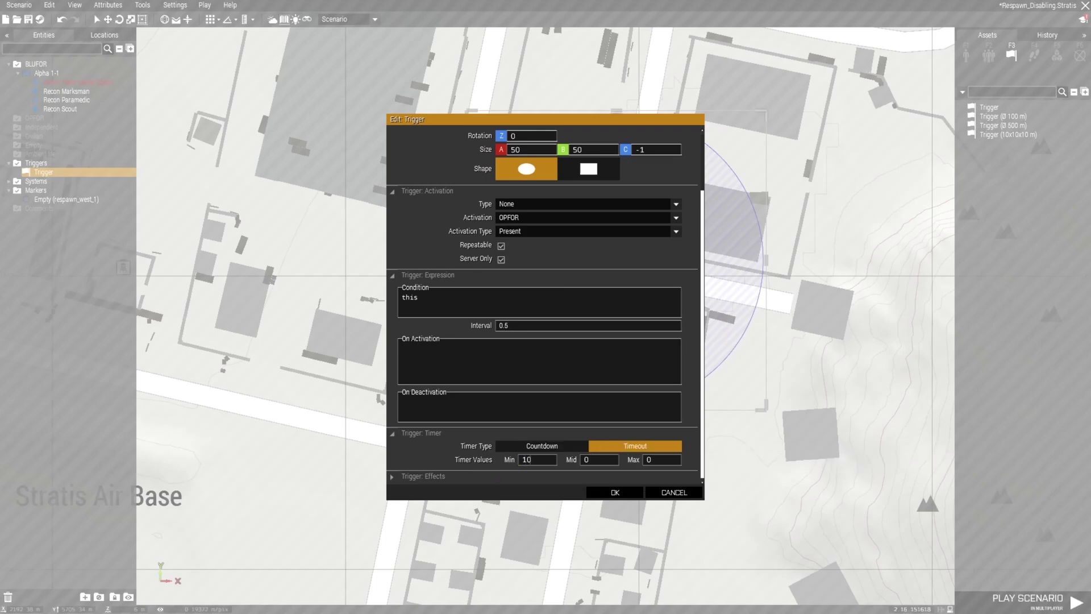
key("Tab")
type("1")
type("1")
scroll(546, 307, "up", 3)
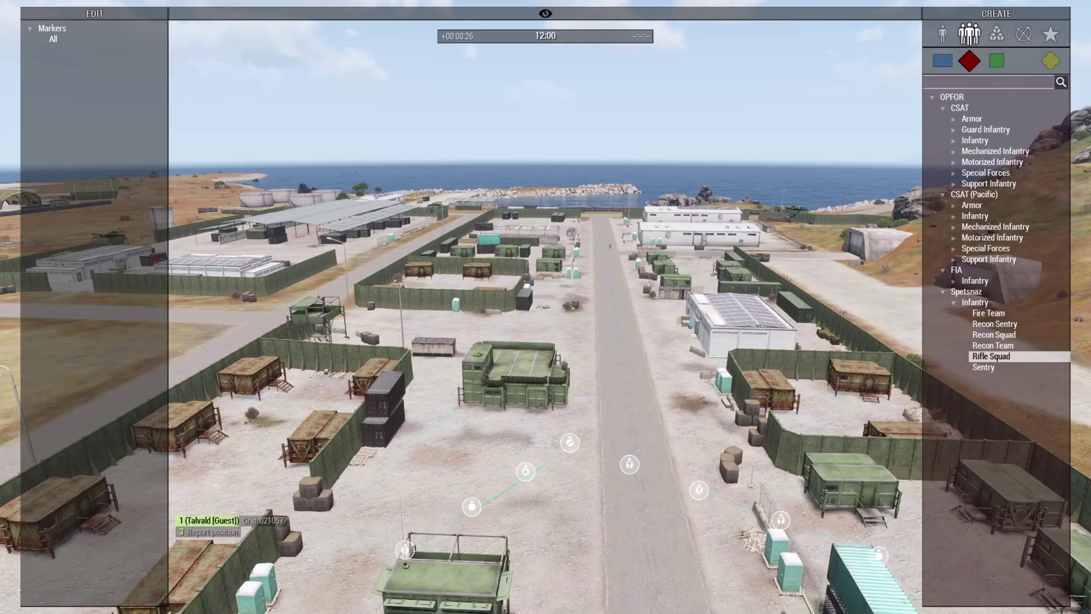
Play-test the scenario with an OPFOR squad near the trigger and inspect the available respawn locations on the map.
left_click(570, 441)
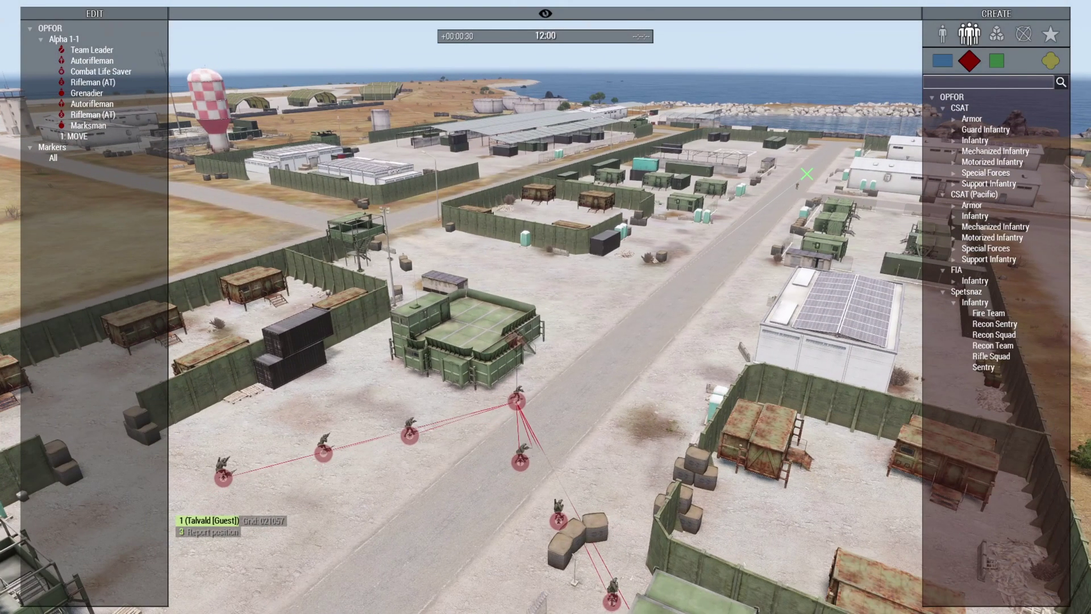
double_click(616, 277)
left_click(673, 441)
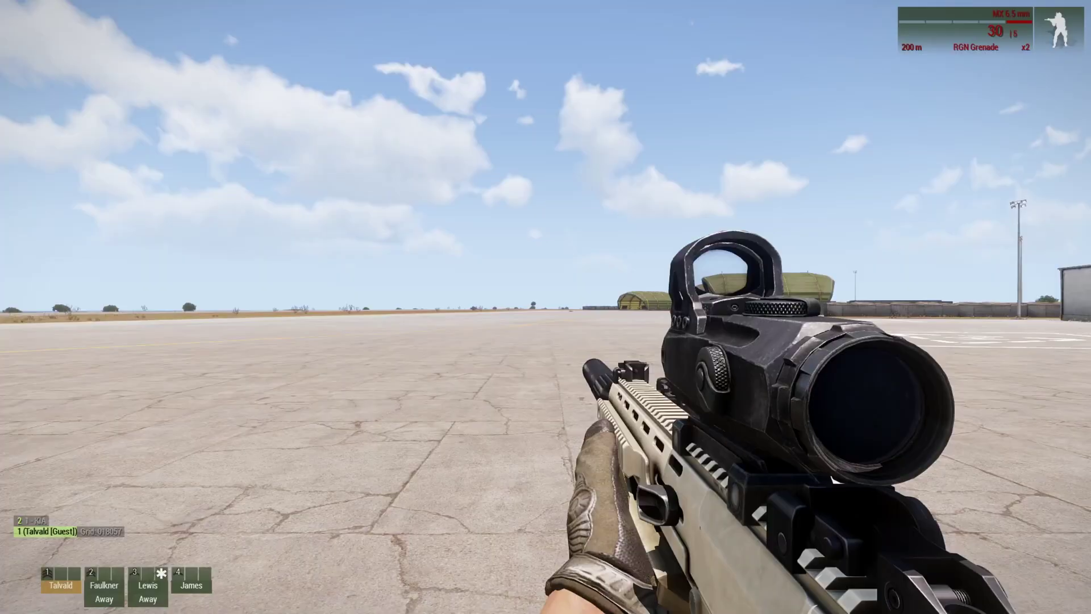
key("y")
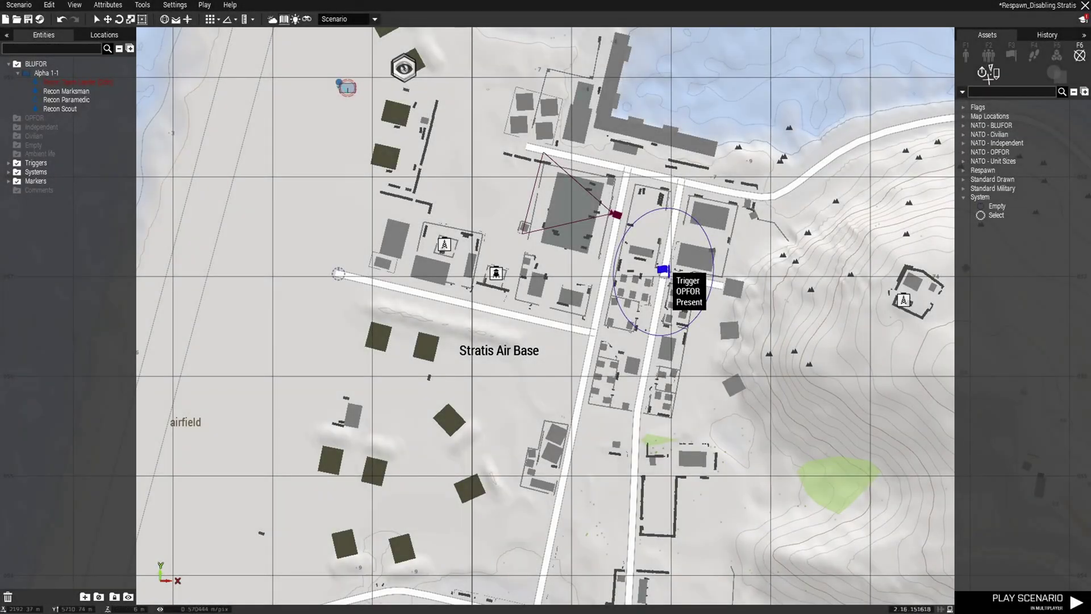
Set the OPFOR trigger's On Deactivation expression to createMarker ["respawn_west_1", thisTrigger]; and play the scenario in multiplayer.
double_click(664, 271)
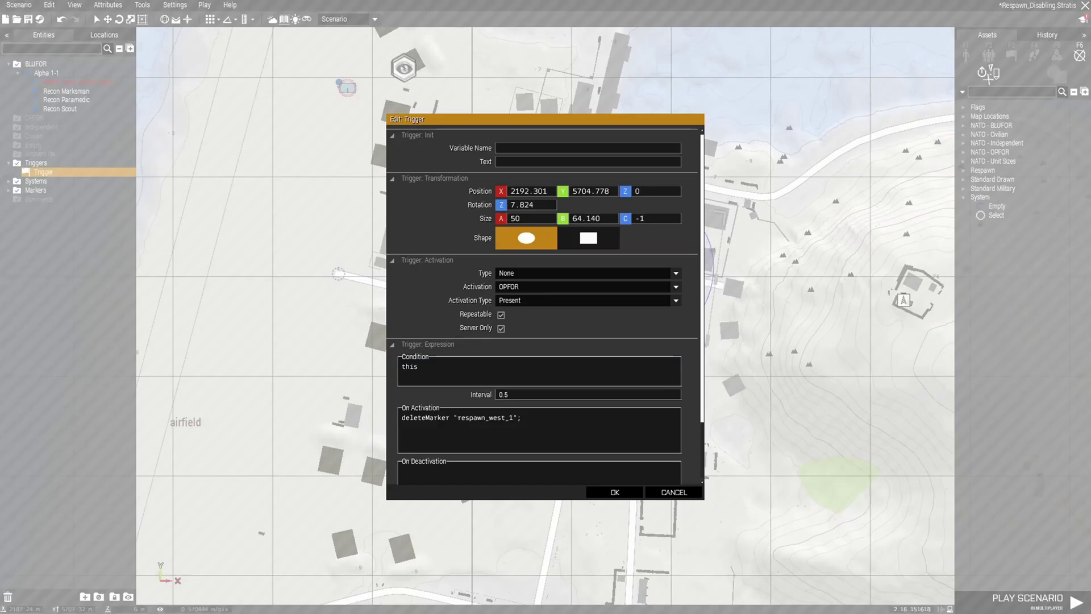
scroll(544, 307, "down", 3)
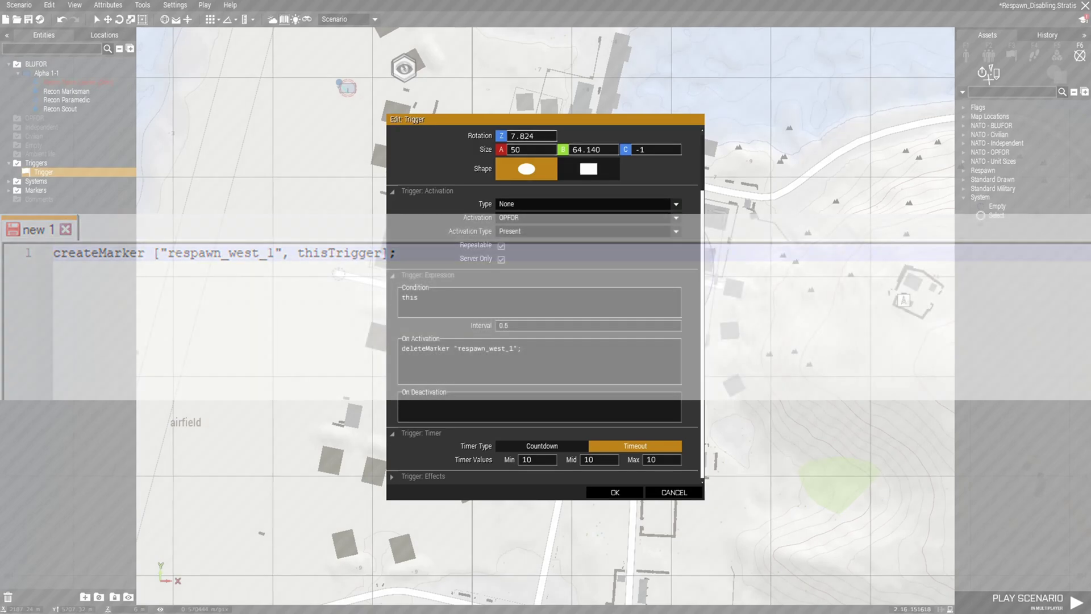
type("createMarker [\"respawn_west_1\", thisTrigger];")
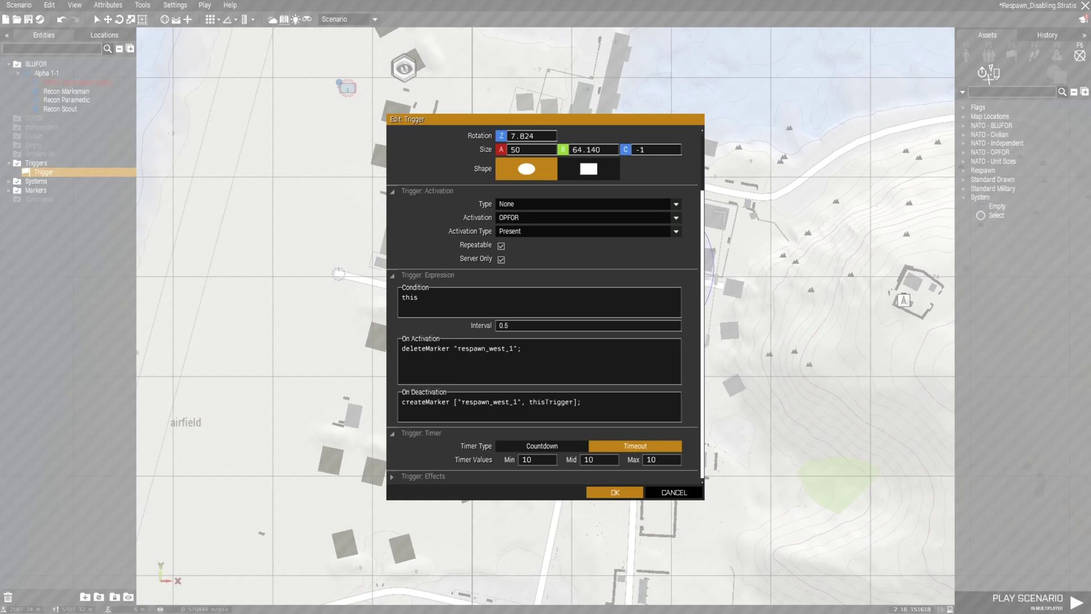
left_click(616, 492)
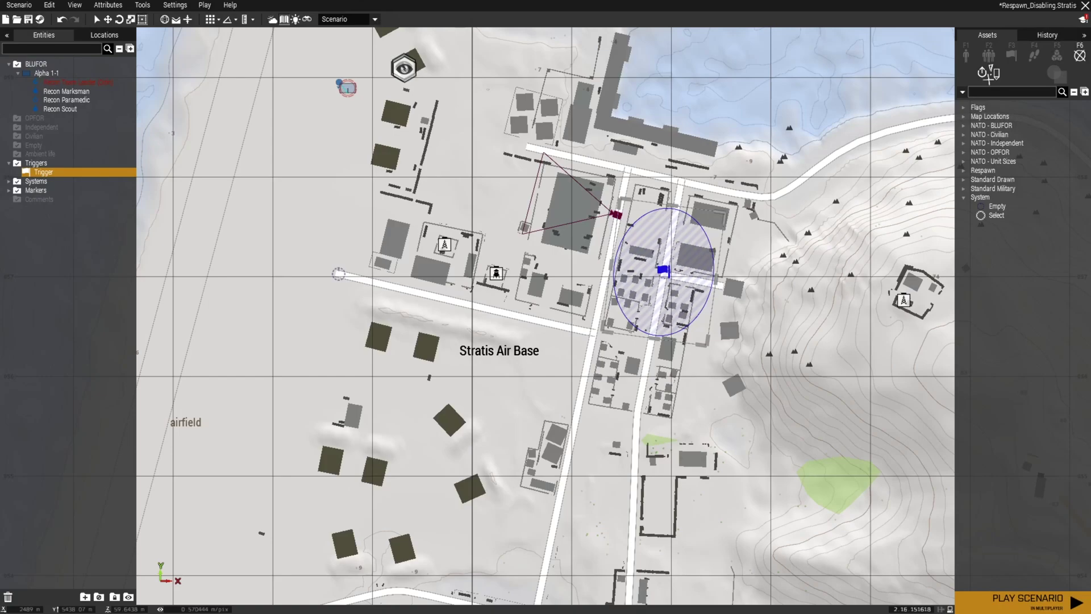
left_click(1027, 600)
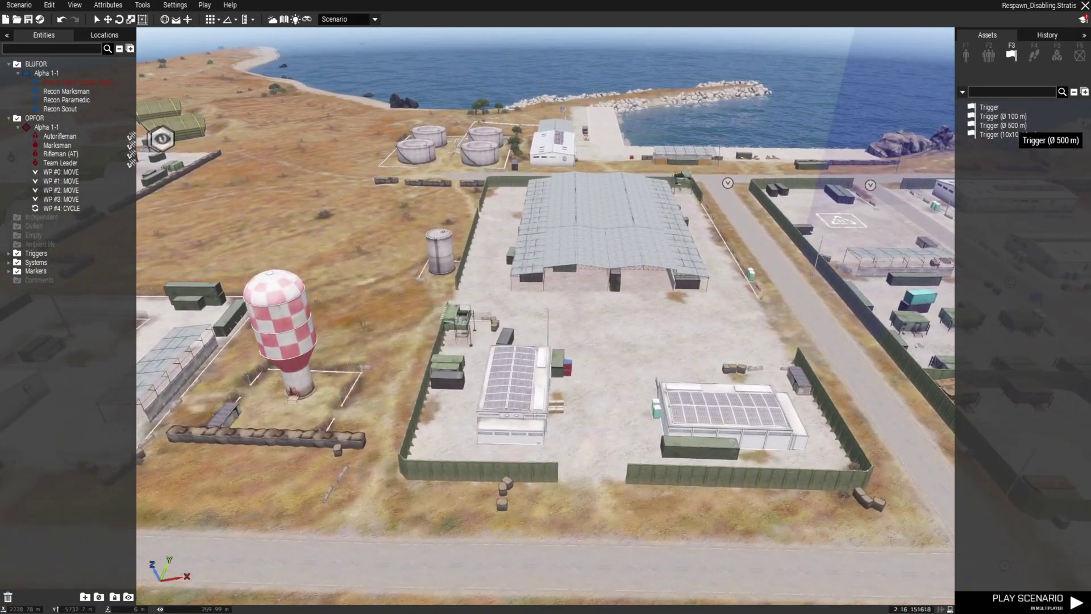
Place a trigger with a 100 m diameter in the walled hangar compound and open its attributes.
left_click(1004, 116)
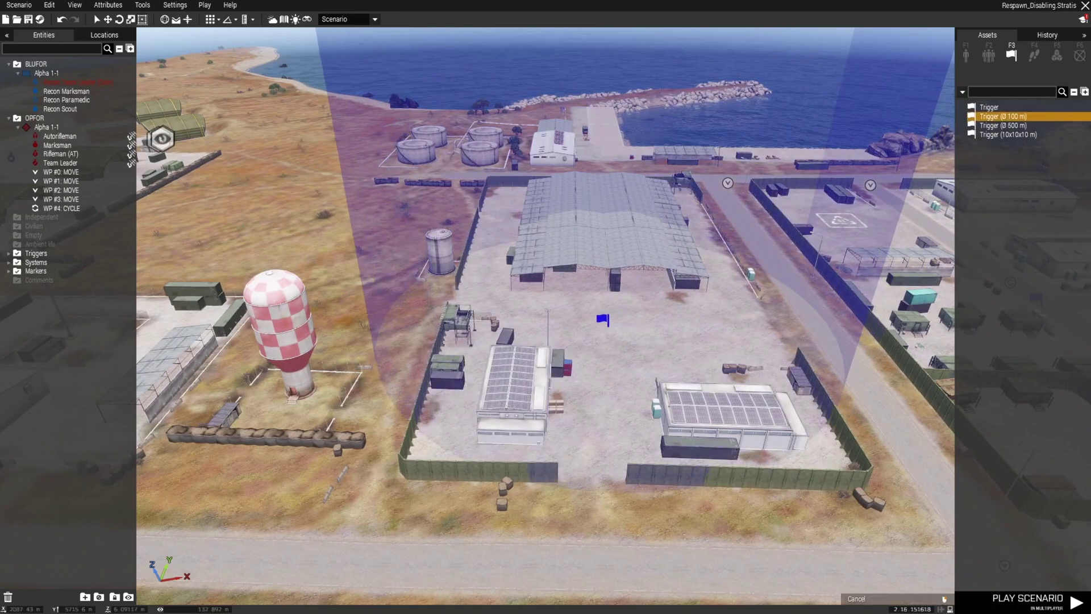
right_click(603, 320)
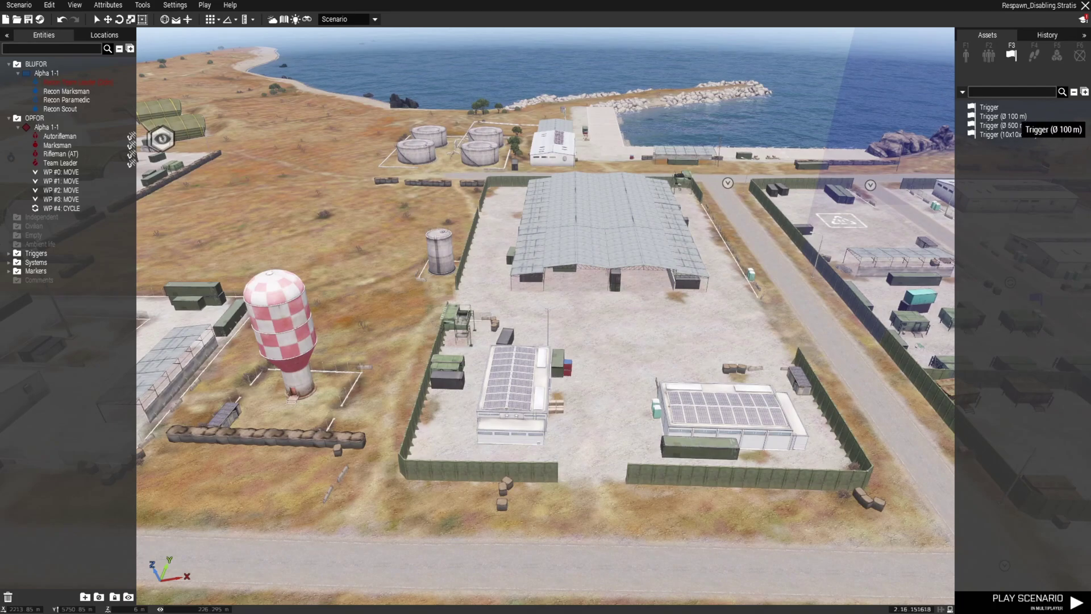
left_click(1011, 116)
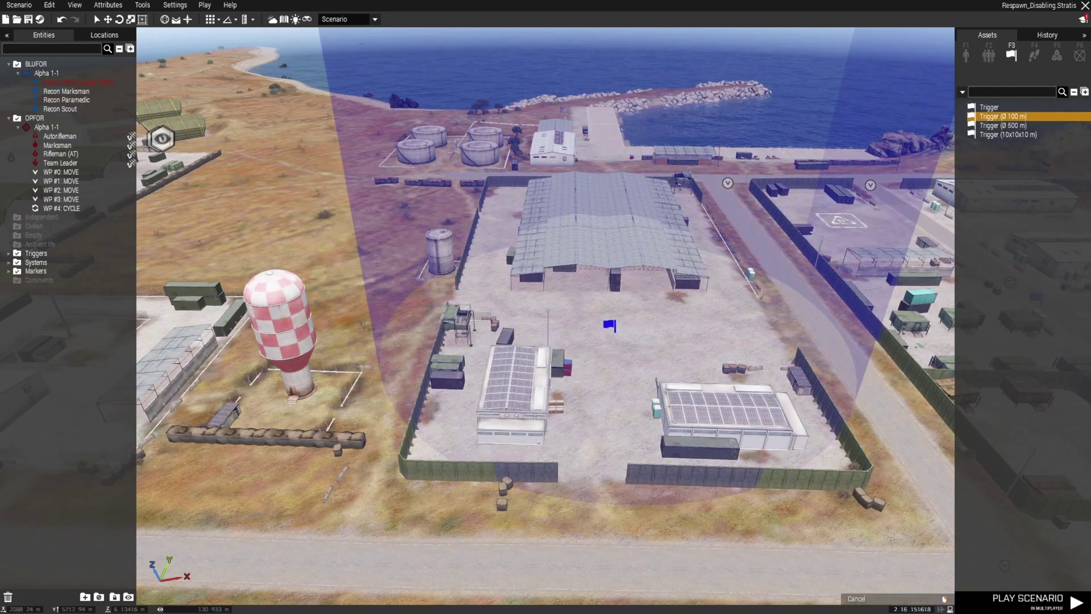
double_click(608, 325)
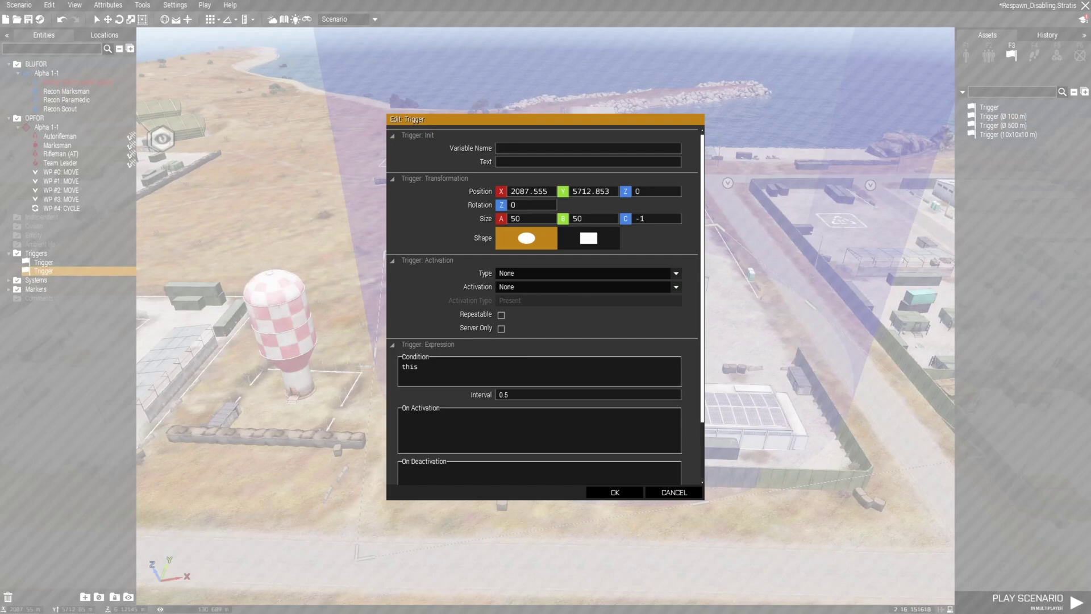
Configure the new trigger with type None to activate when BLUFOR is present, and make it repeatable and server only.
left_click(675, 273)
left_click(676, 274)
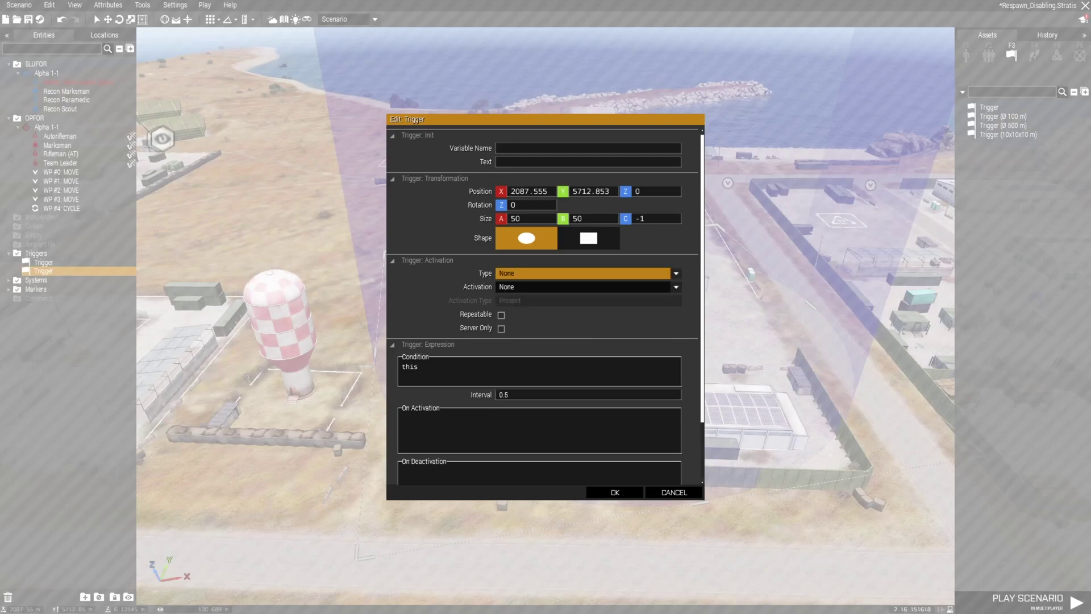
left_click(676, 273)
left_click(676, 273)
left_click(676, 287)
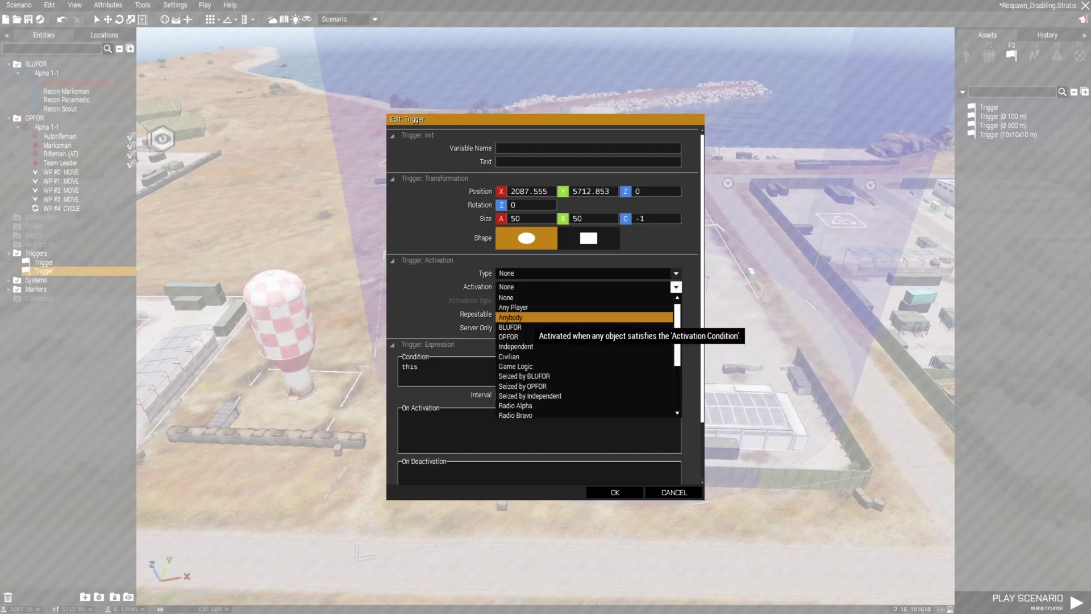
left_click(510, 327)
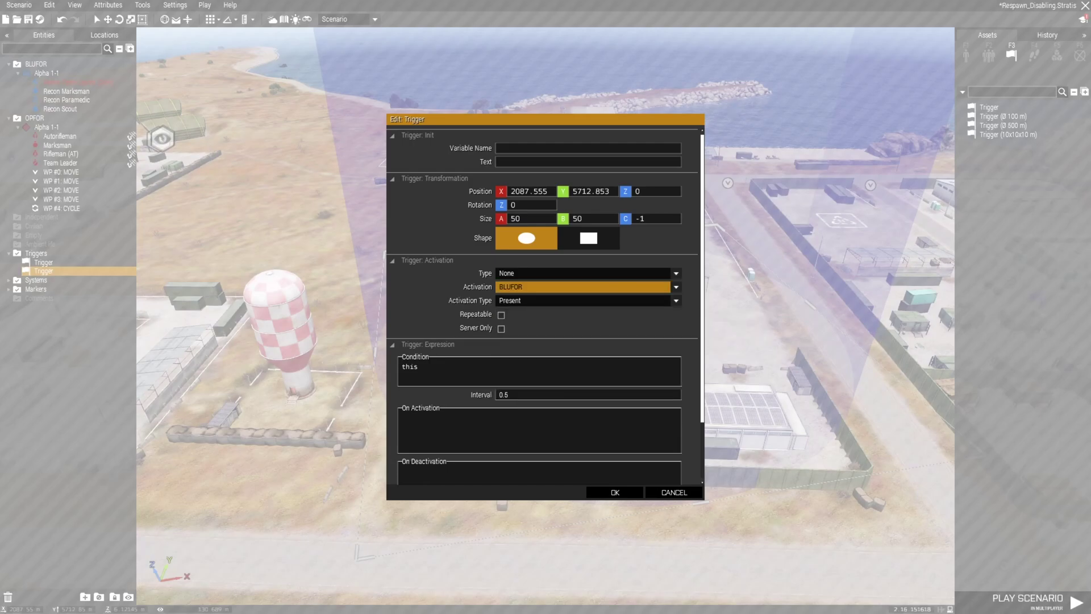
left_click(501, 314)
left_click(501, 328)
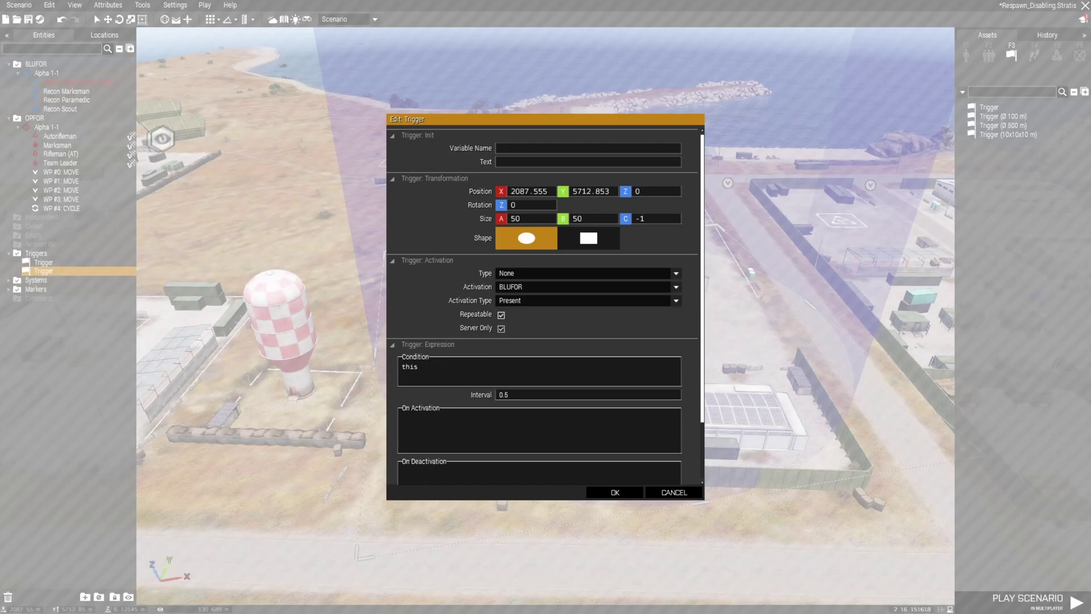
Set the BLUFOR trigger's timer type to Timeout with Min, Mid and Max values of 10.
scroll(544, 301, "down", 3)
double_click(523, 459)
type("10")
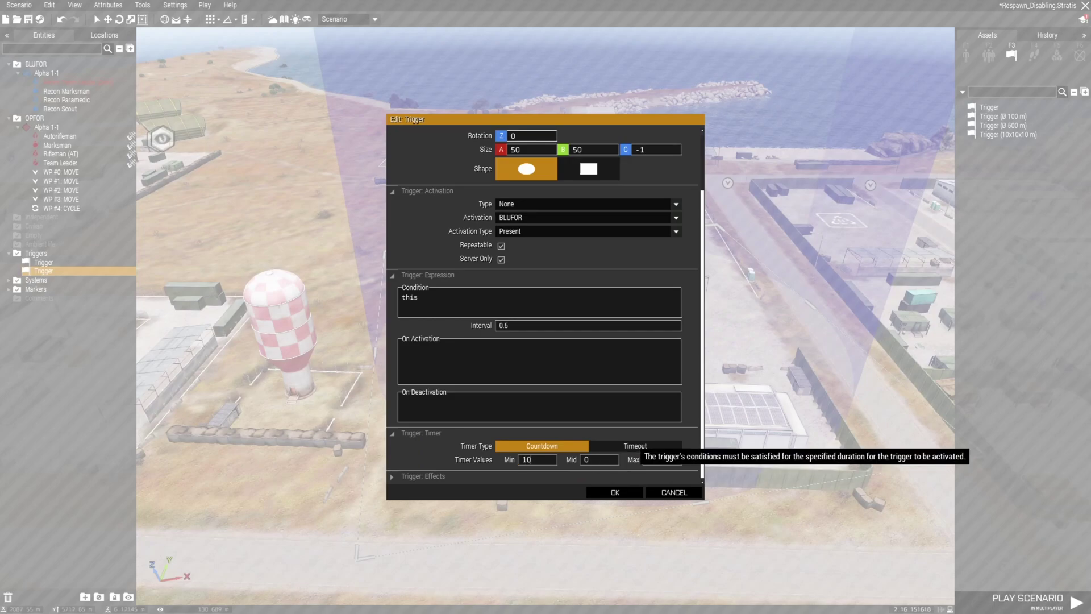
left_click(618, 446)
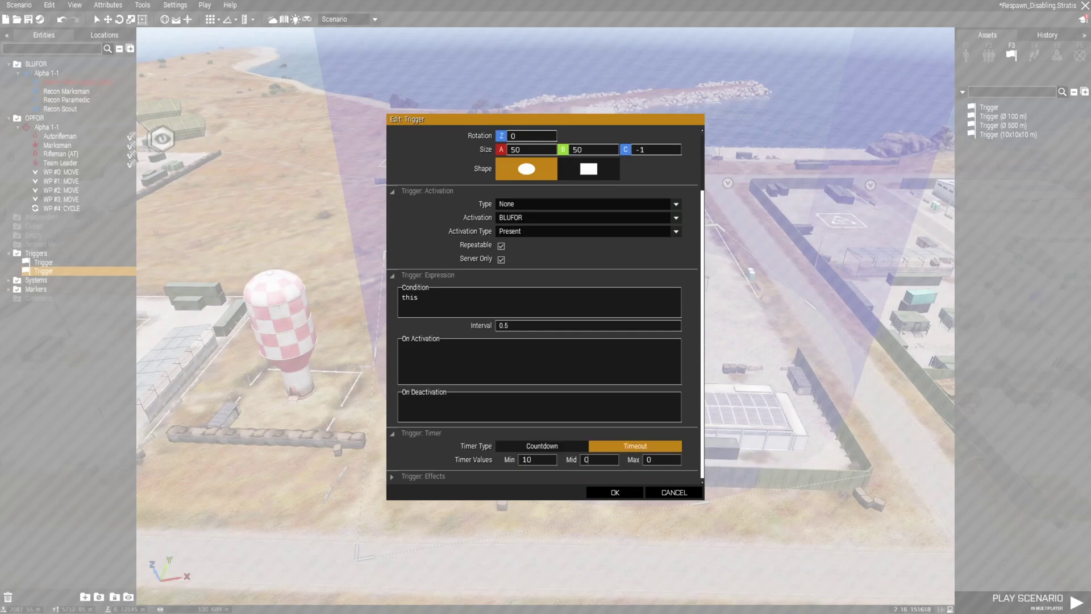
double_click(587, 459)
type("10")
double_click(648, 459)
type("10")
scroll(544, 305, "up", 3)
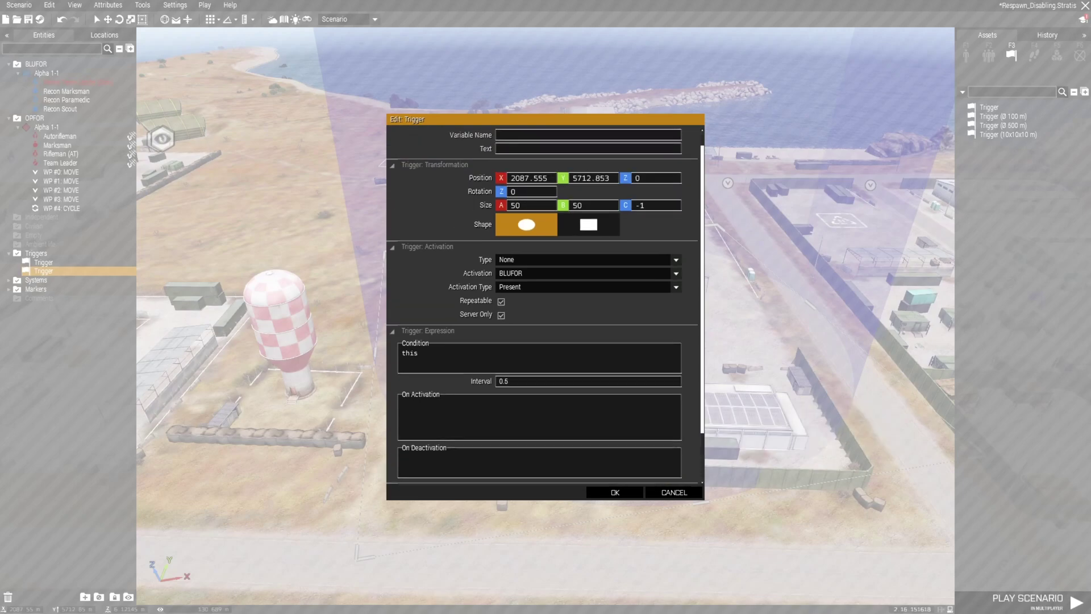
Set the BLUFOR trigger's On Activation expression to createMarker ["respawn_west_2", thisTrigger];.
scroll(544, 305, "up", 1)
left_click(401, 418)
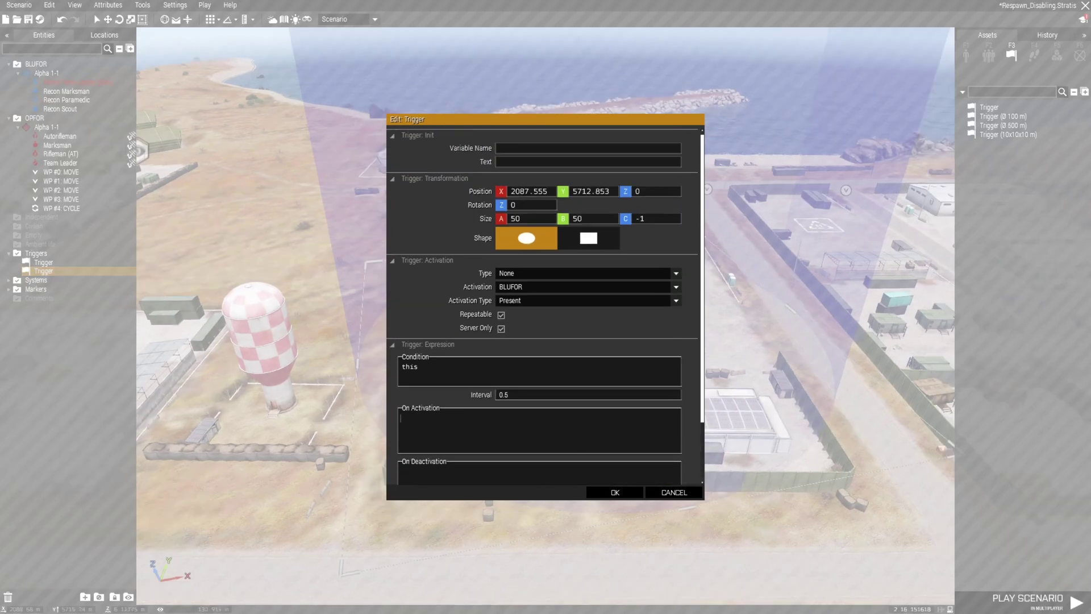
left_click(401, 418)
type("createMarker [\"respawn_west_1\", thisTrigger];")
left_click_drag(517, 418, 512, 418)
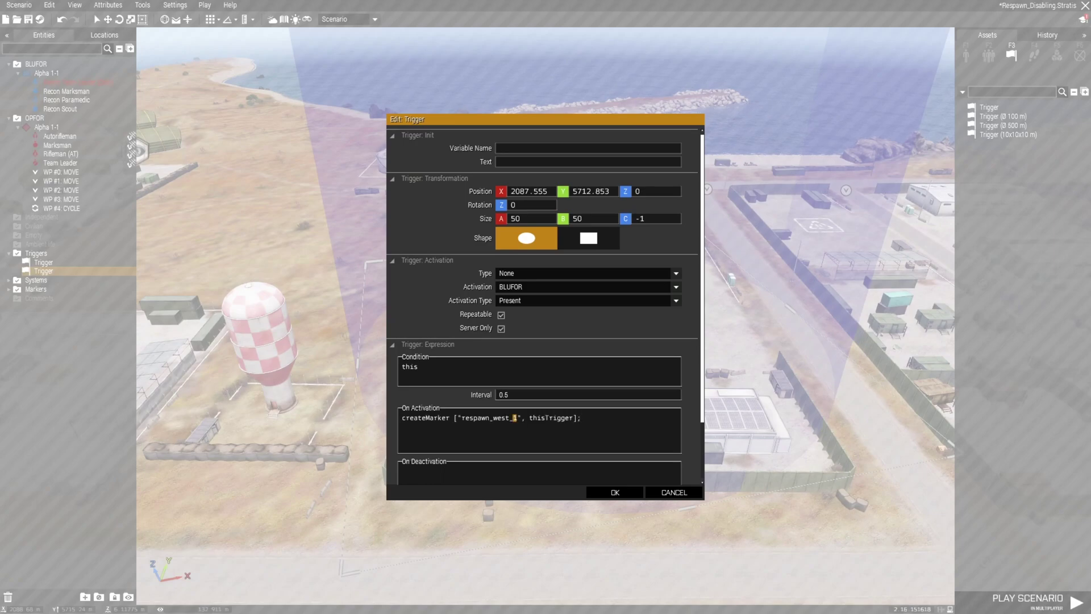
type("2")
Set the BLUFOR trigger's On Deactivation expression to deleteMarker "respawn_west_2" and apply the trigger's attributes.
type("de")
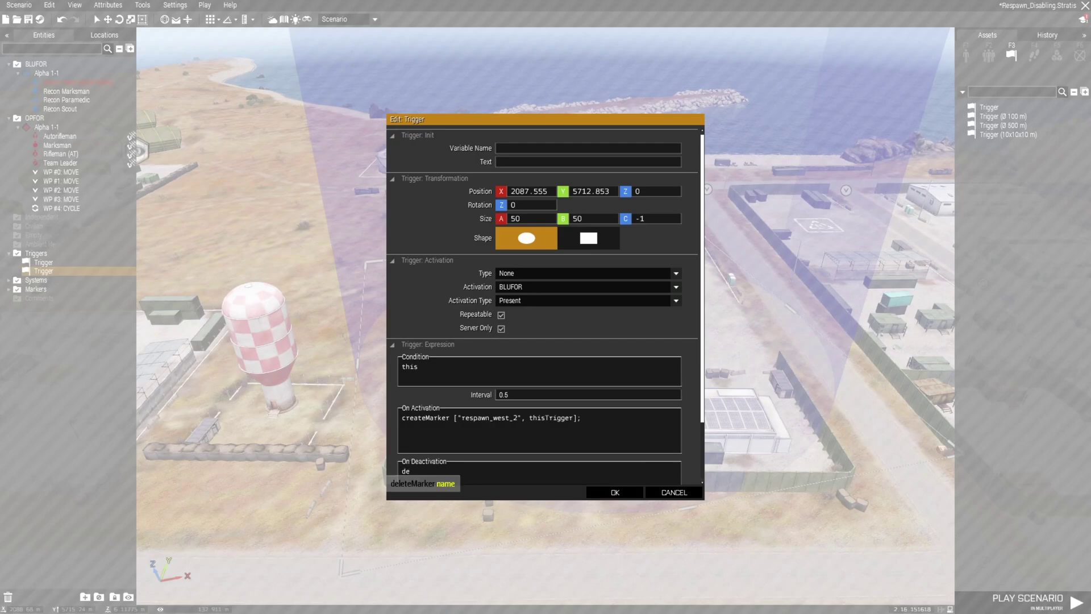
type("leteMarker")
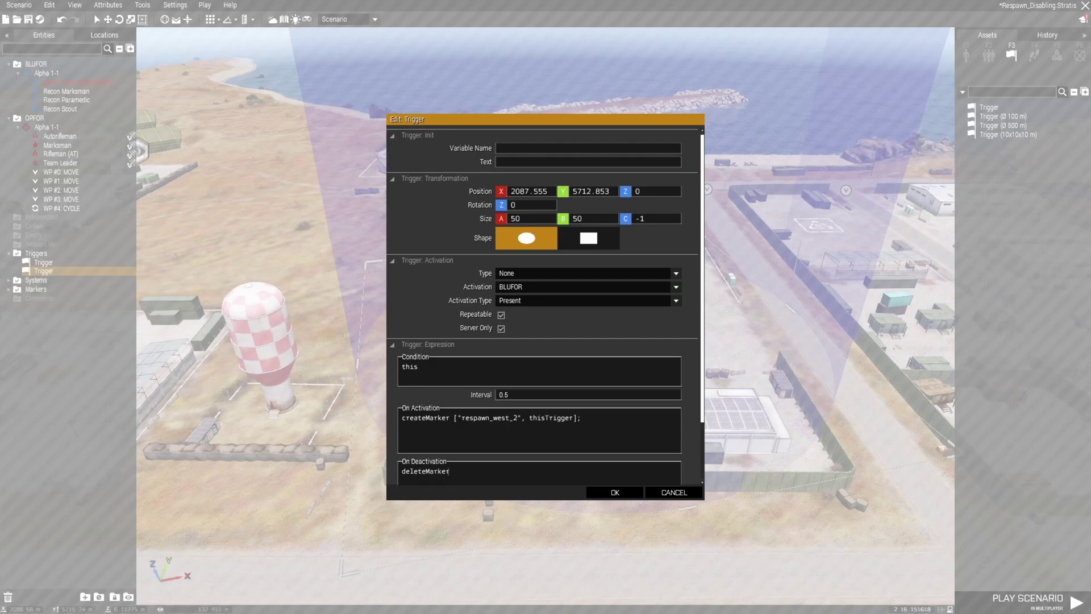
type(" \"respawn_west")
type("_2")
scroll(473, 479, "down", 1)
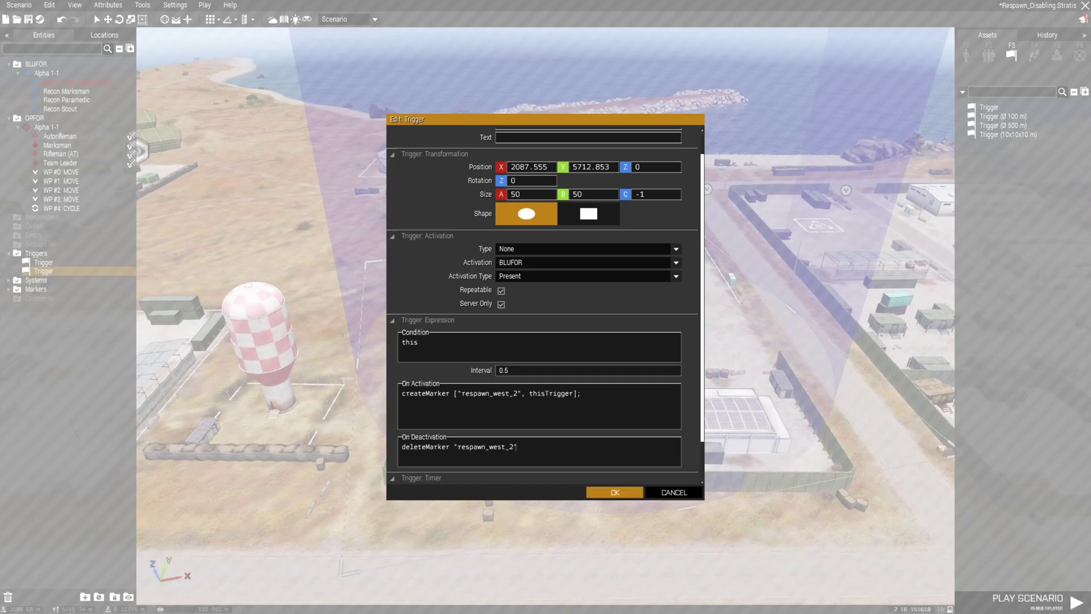
left_click(615, 492)
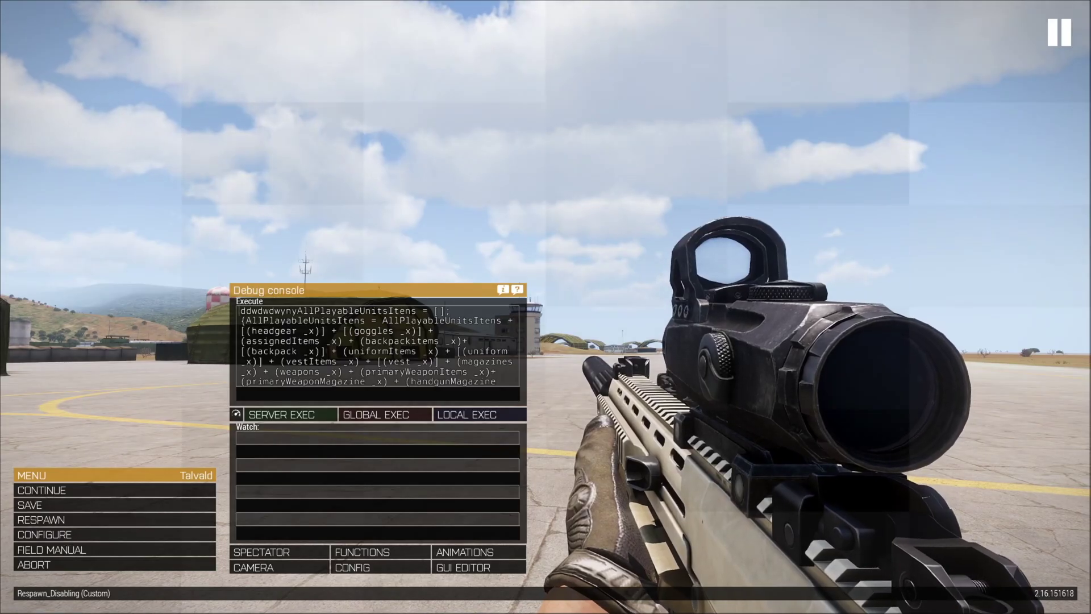
Force a respawn in the play test and examine which respawn locations the map offers around Stratis Air Base.
left_click(49, 538)
left_click(462, 332)
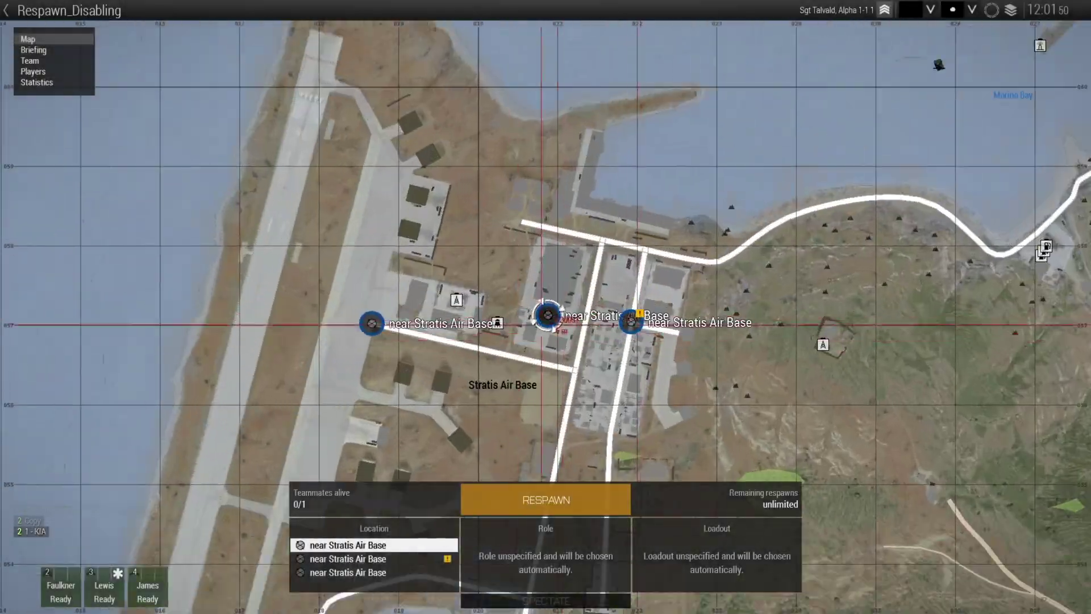
key("y")
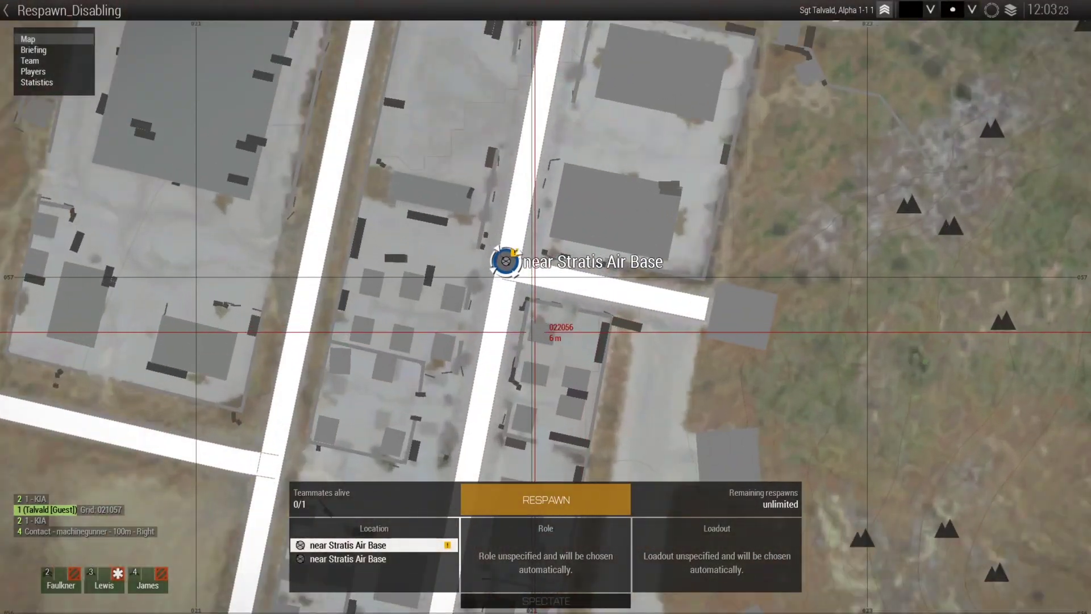
right_click_drag(549, 336, 604, 343)
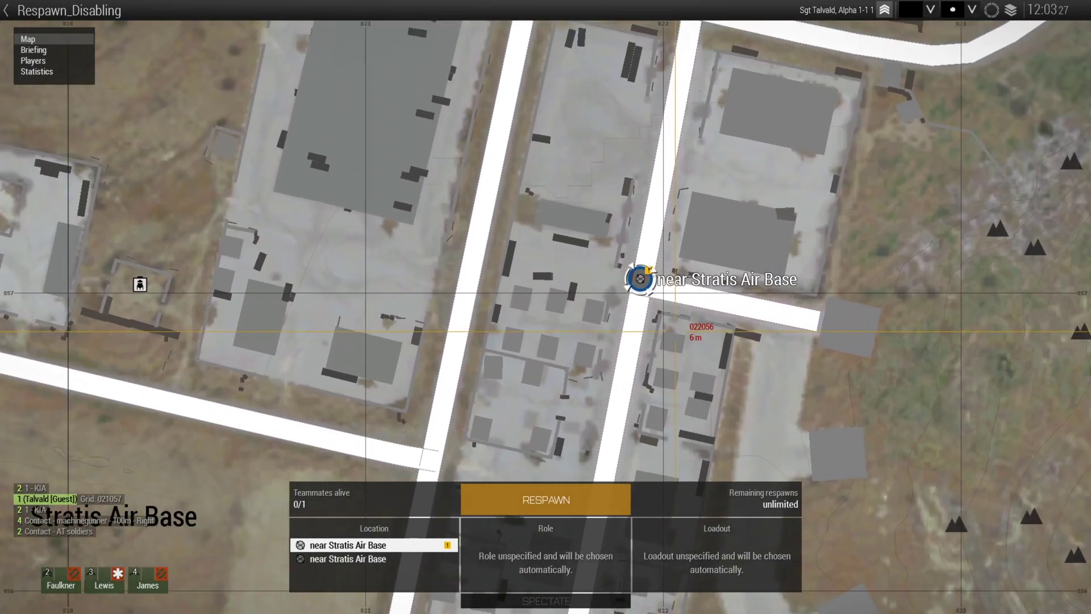
scroll(670, 318, "down", 5)
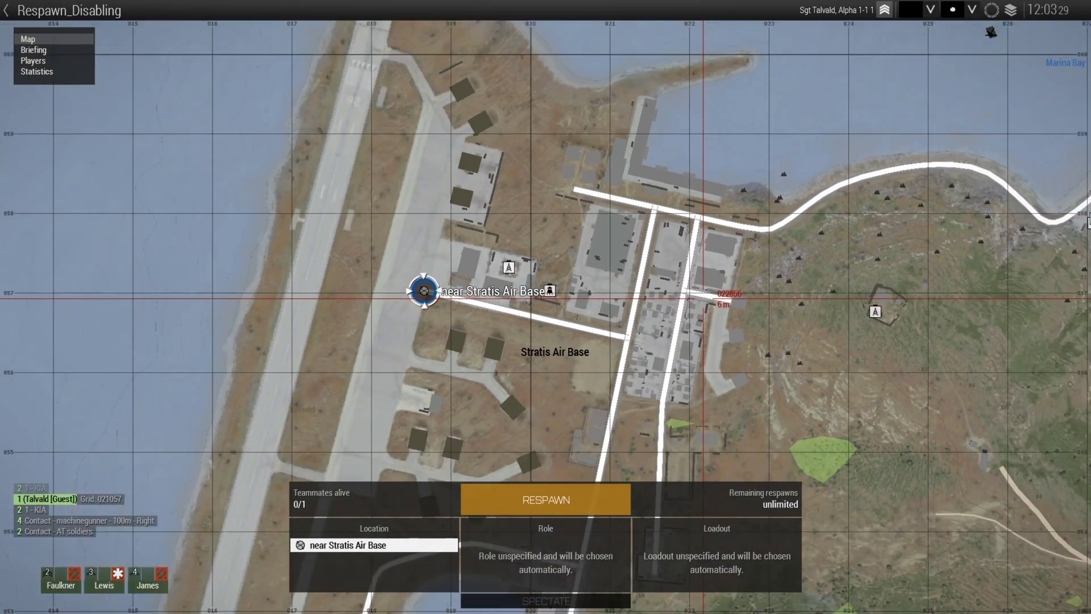